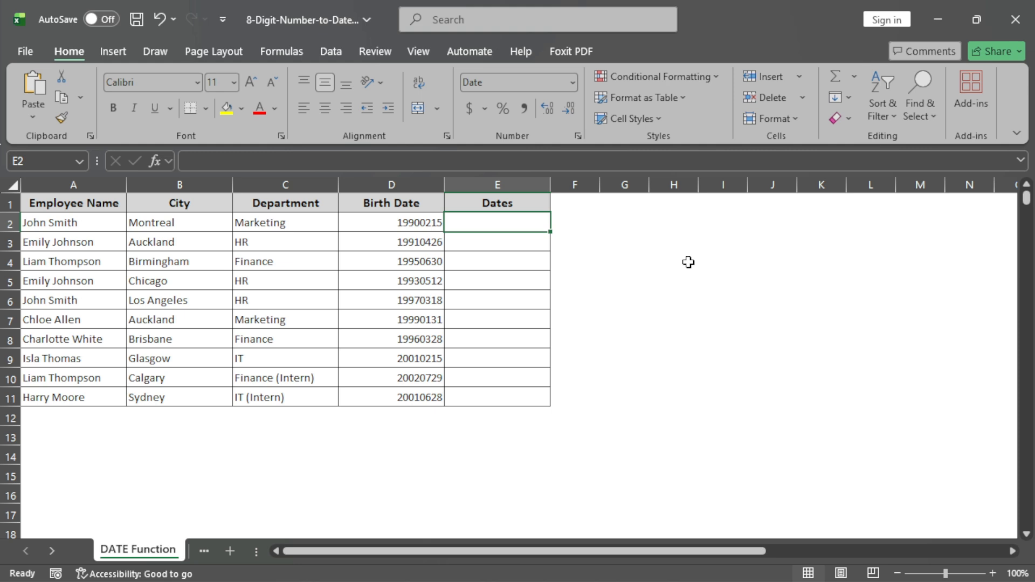
- Enter =DATE(LEFT(D2,4),MID(D2,5,2),RIGHT(D2,2)) in E2 and fill it down the Dates column
click(605, 166)
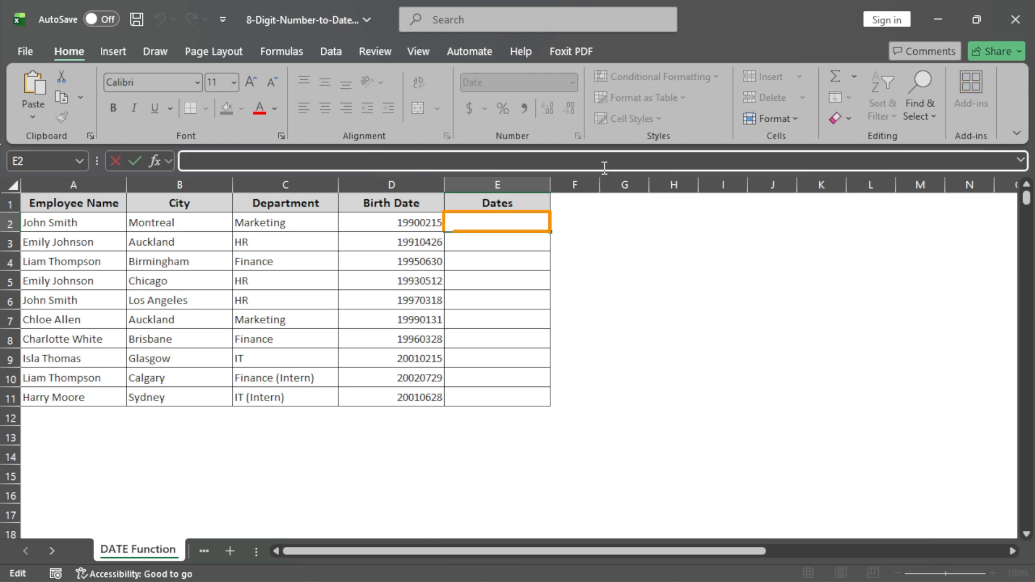
text(=DATE(LEFT()
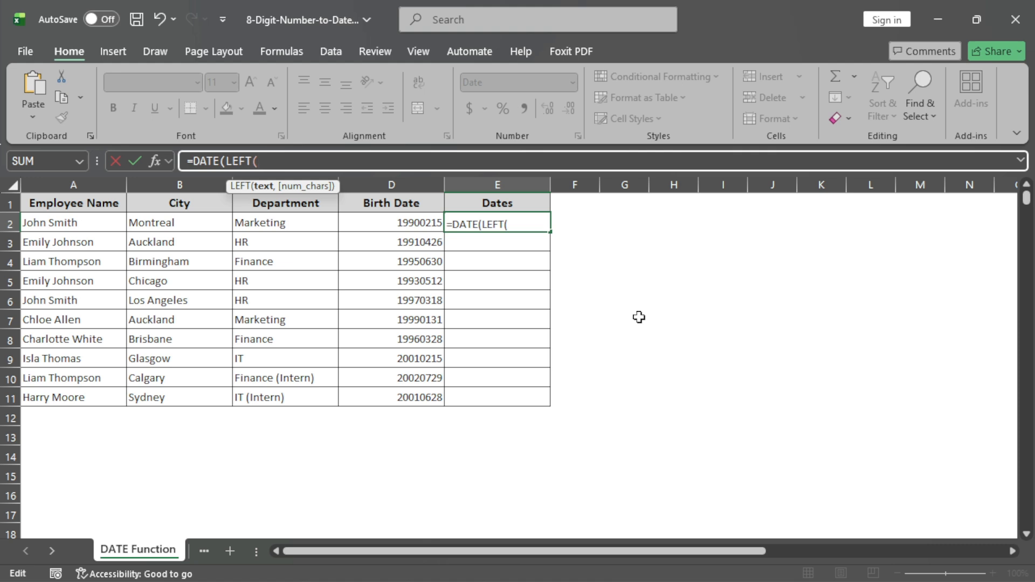
text(D2,)
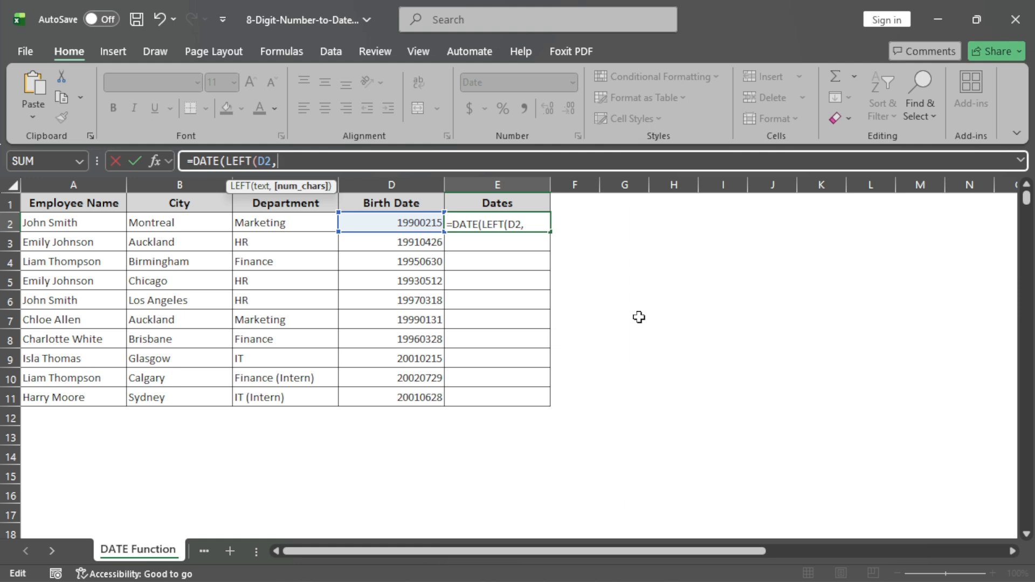
text(4),MI)
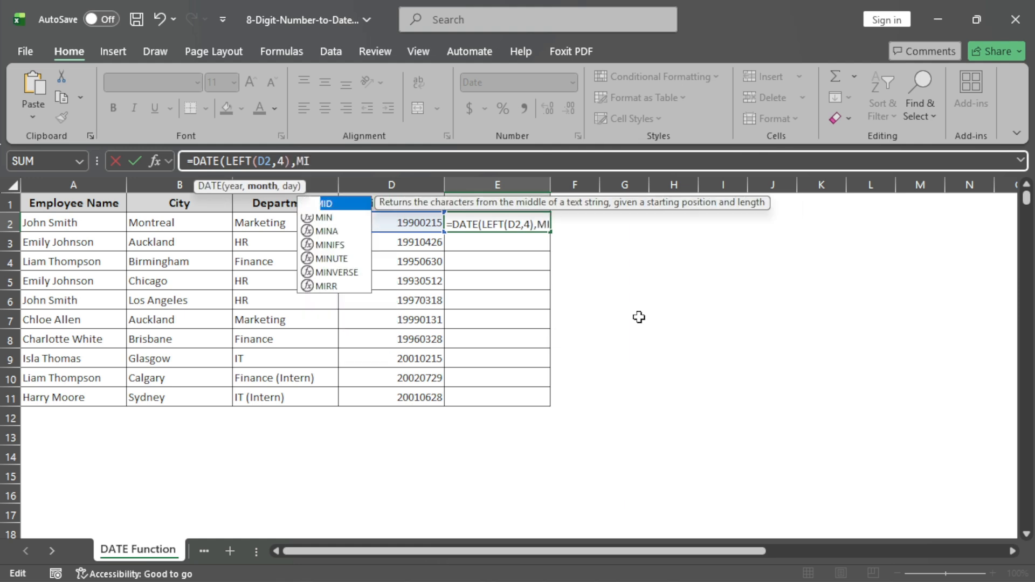
text(D()
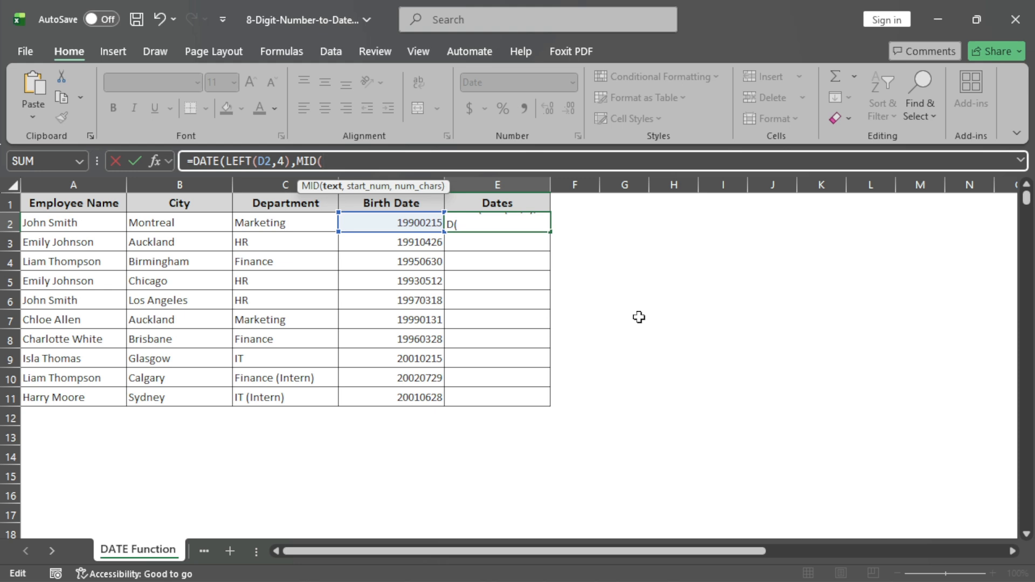
text(D2,)
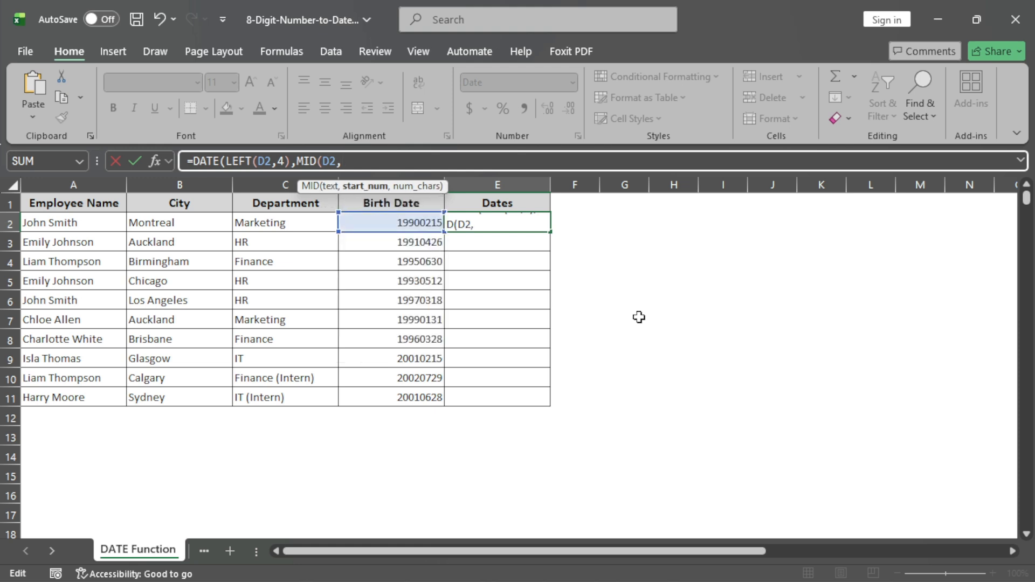
text(5,2)
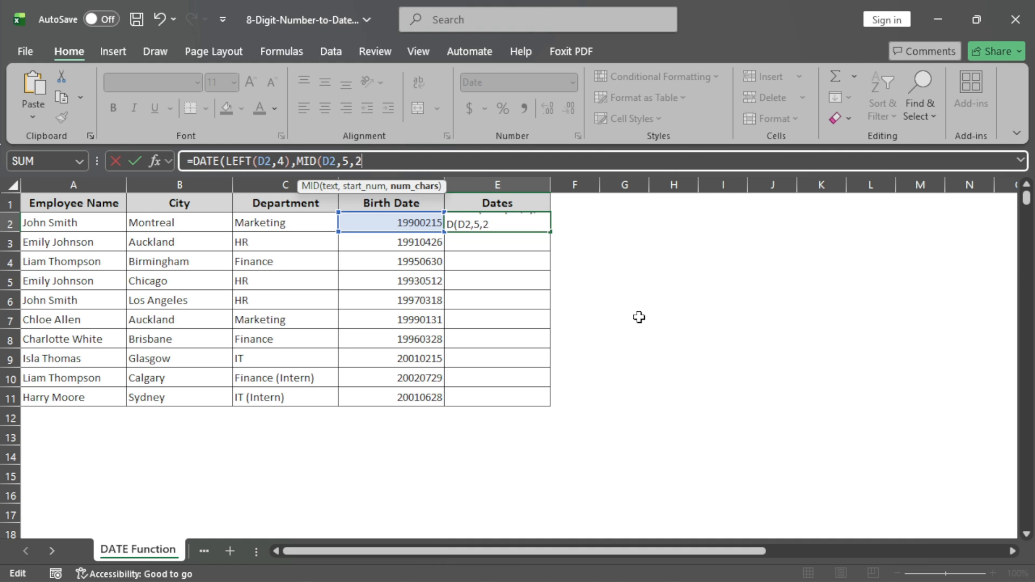
text(),RIGHT)
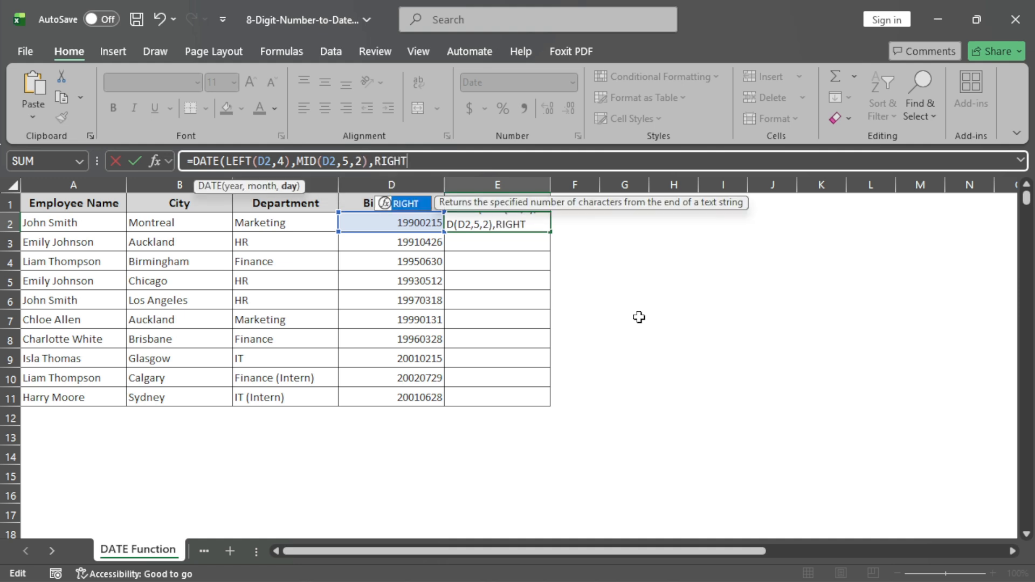
text(()
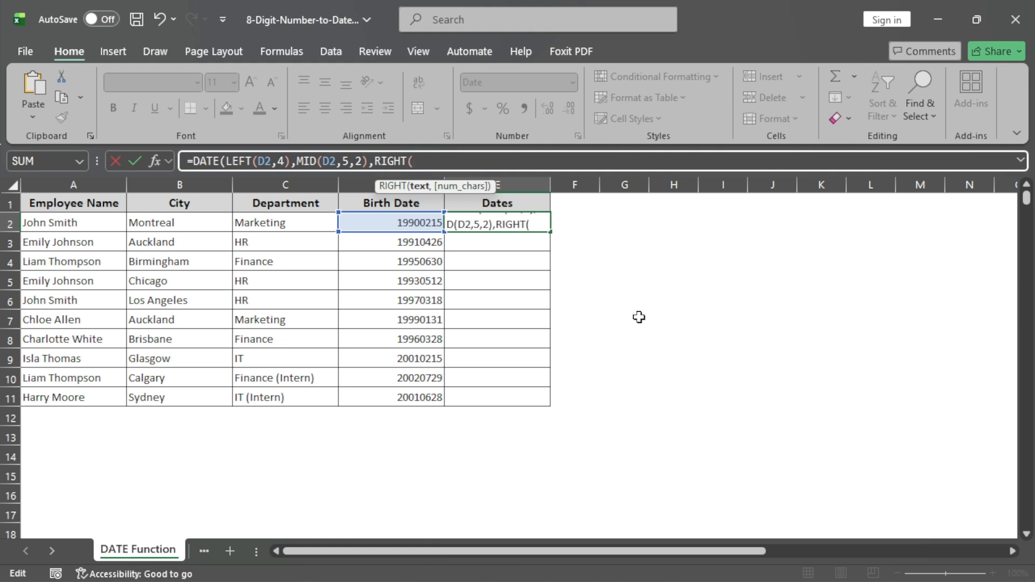
text(D2,)
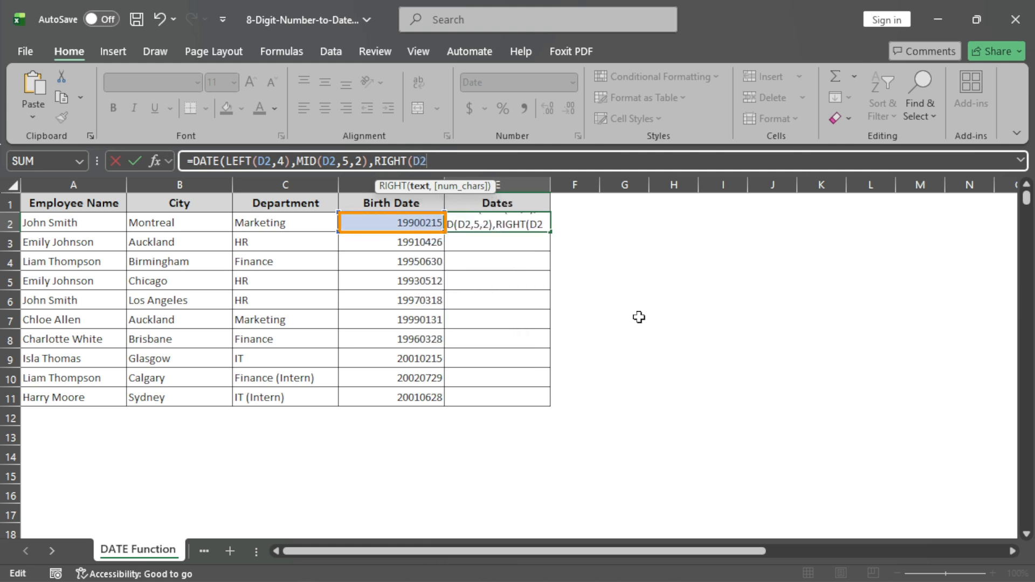
text(2)
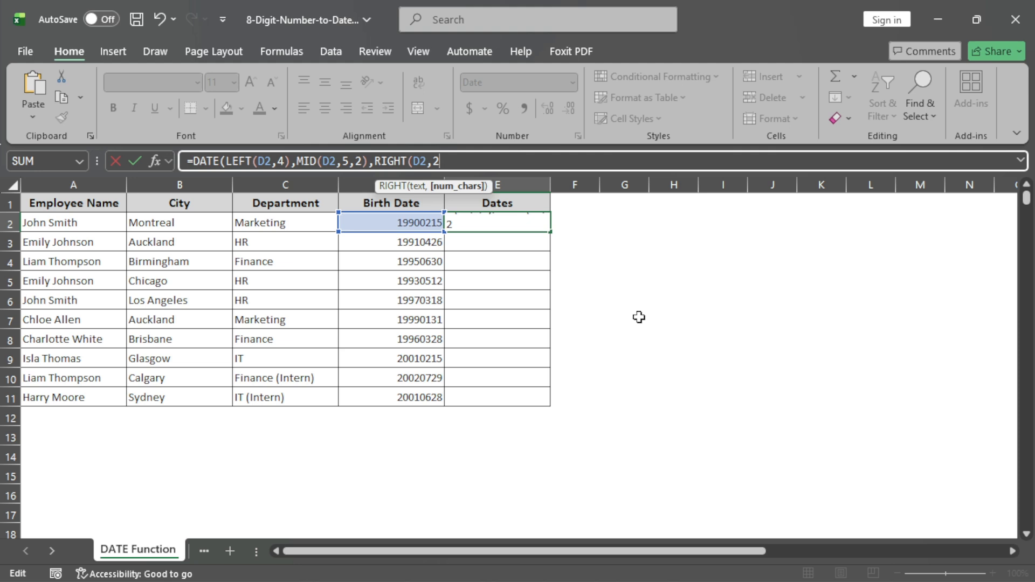
text())
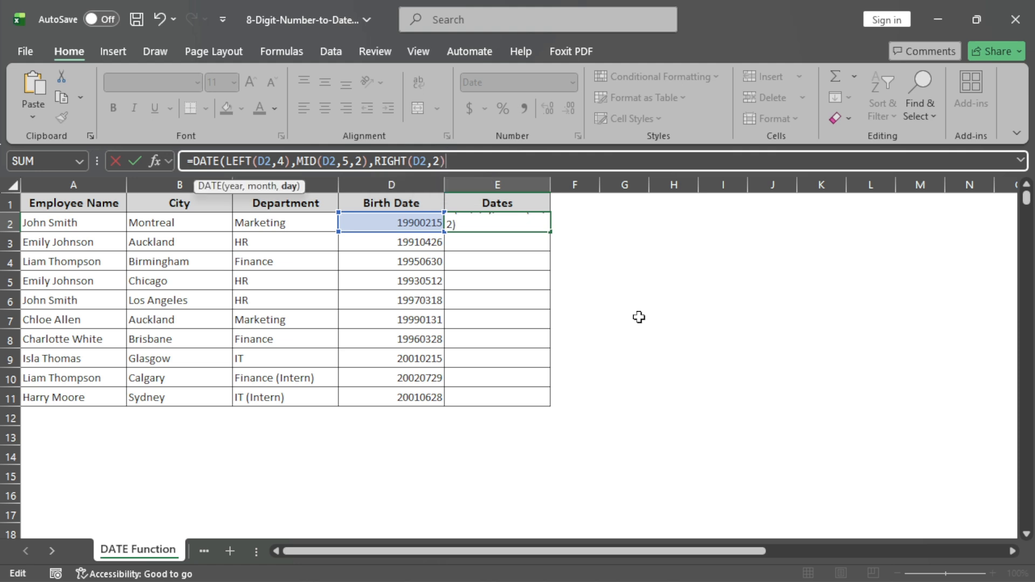
text()))
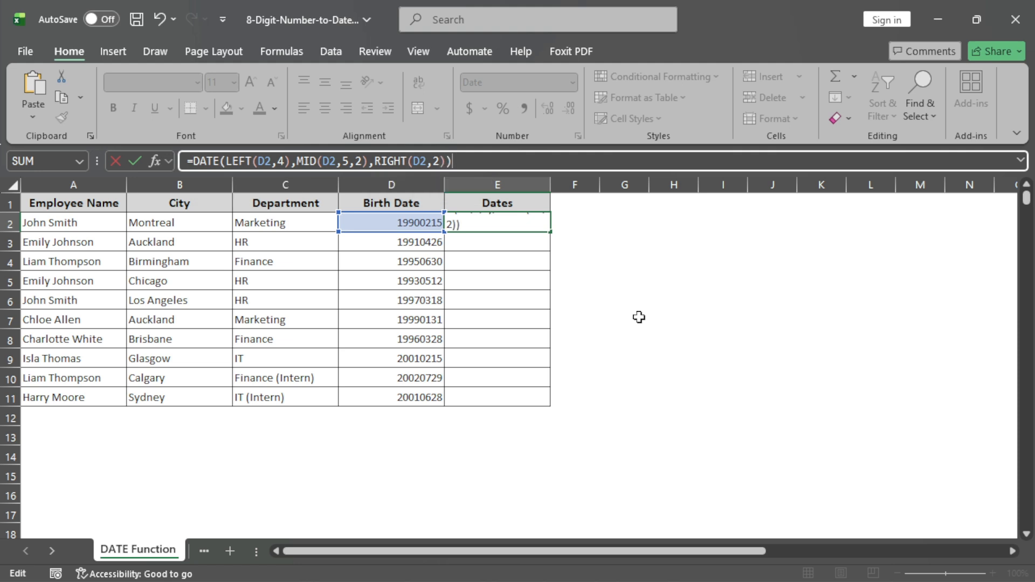
key(Return)
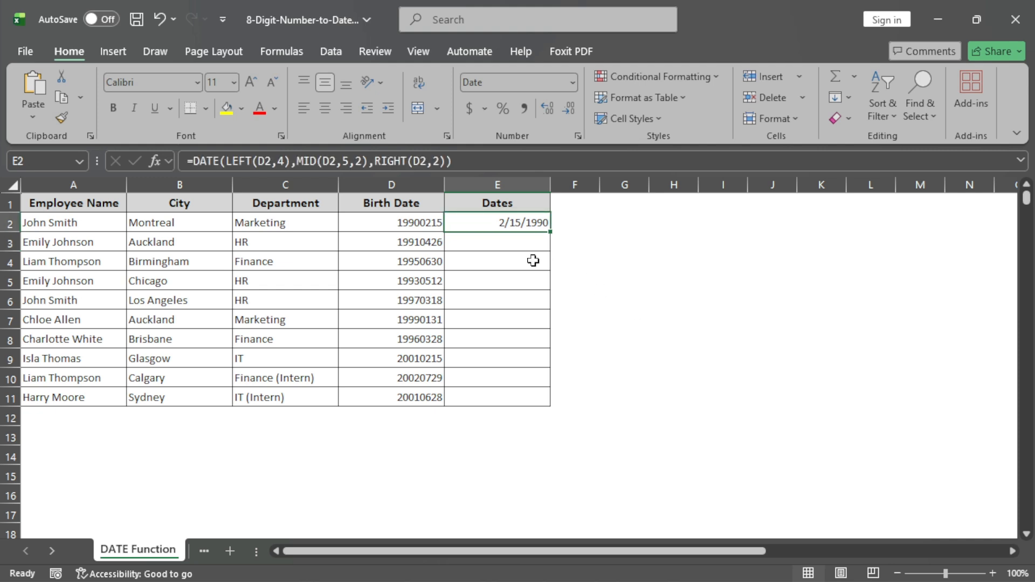
double_click(549, 231)
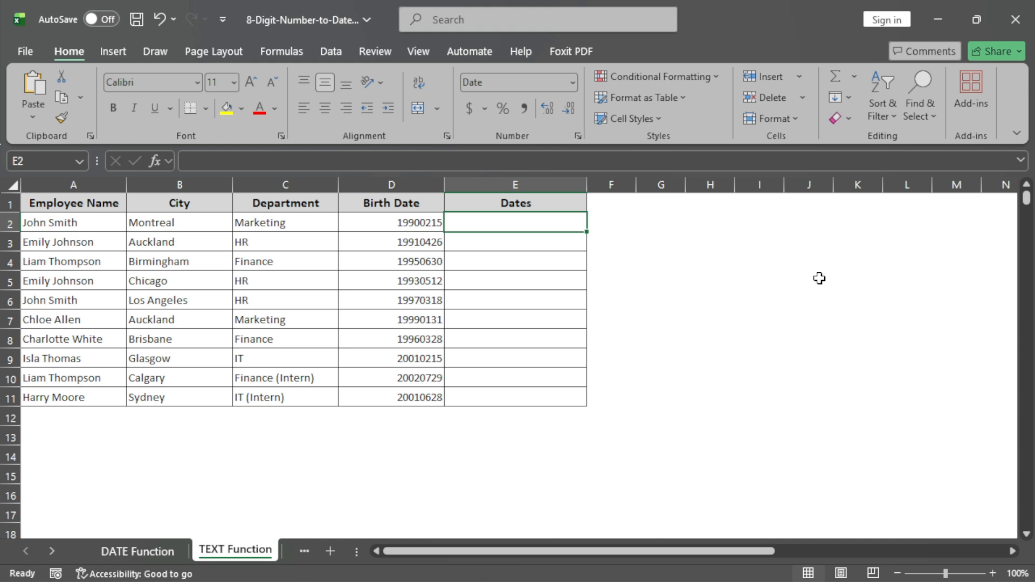
- On the TEXT Function sheet, enter =DATEVALUE(TEXT(D2,"0000\/00\/00")) in E2
click(579, 161)
text(=DATEVALUE(TEXT(D2)
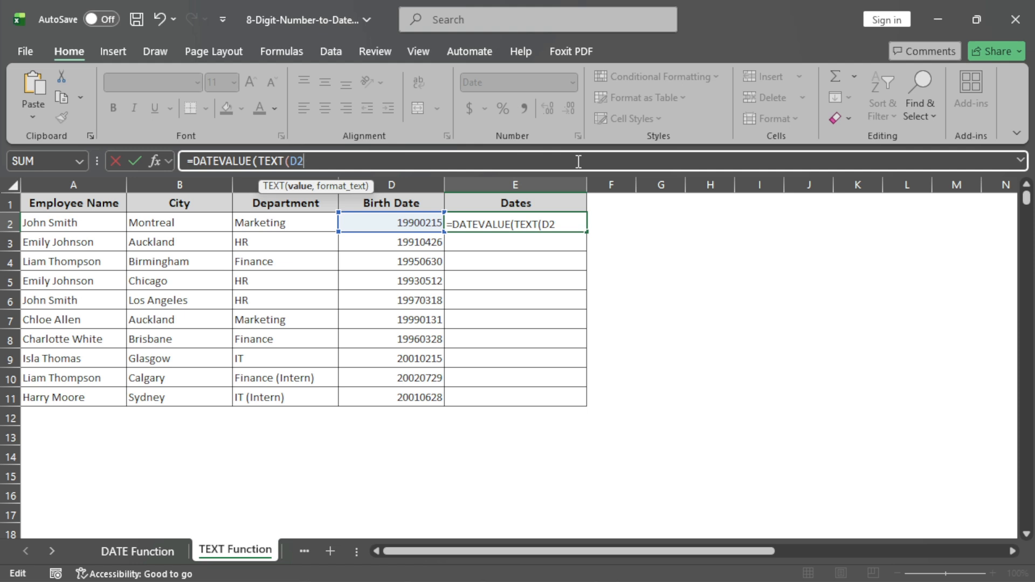
text(,"0000\/00\/00")))
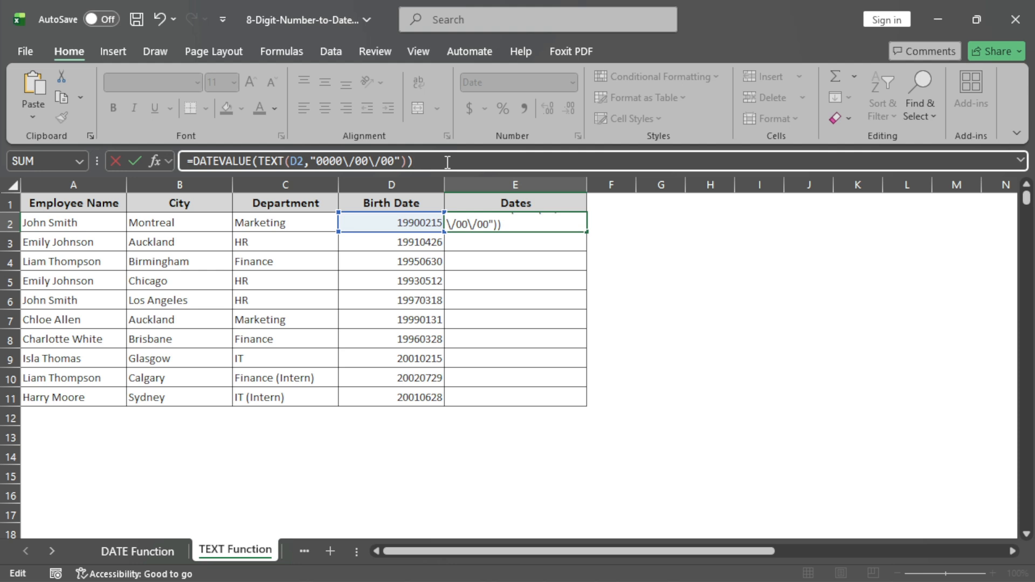
key(Return)
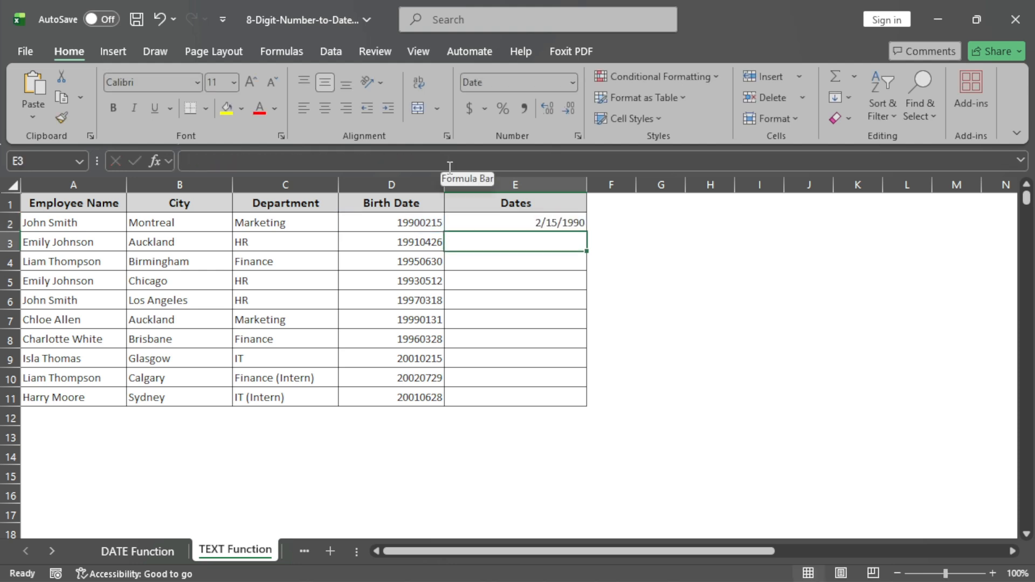
key(ctrl+z)
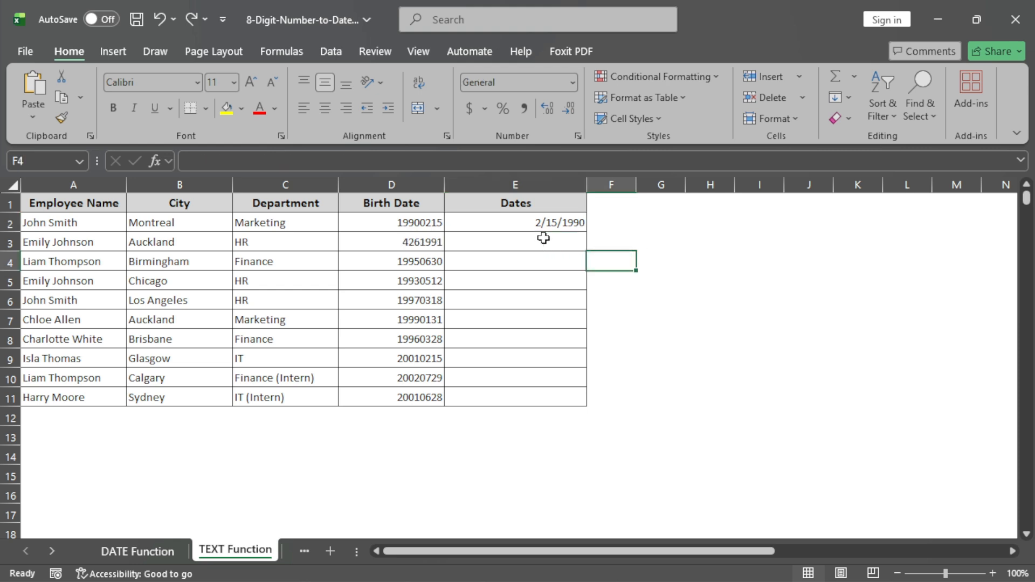
- Fill the DATEVALUE formula from E2 down into E3
click(572, 221)
drag(587, 231, 586, 252)
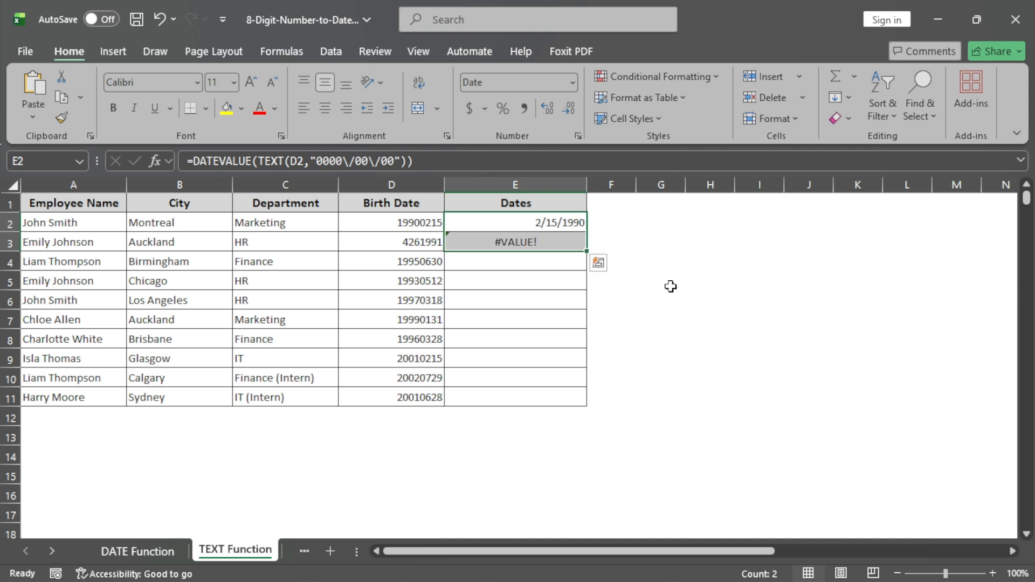
click(620, 279)
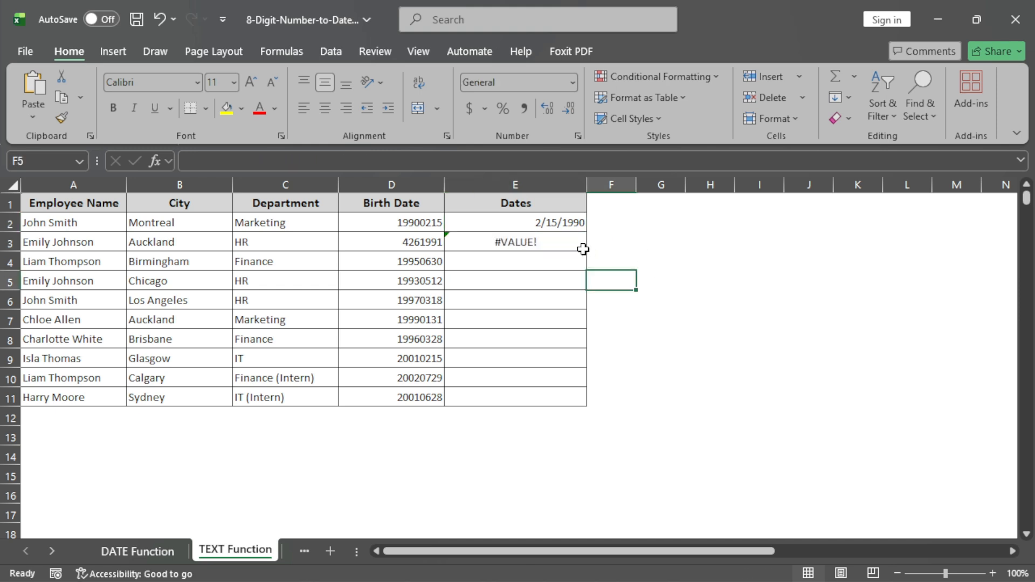
- Change the TEXT format in the E3 formula to "00\/00\/0000" for the month-first number
click(557, 242)
drag(317, 161, 354, 161)
key(BackSpace)
click(354, 160)
text(/0000)
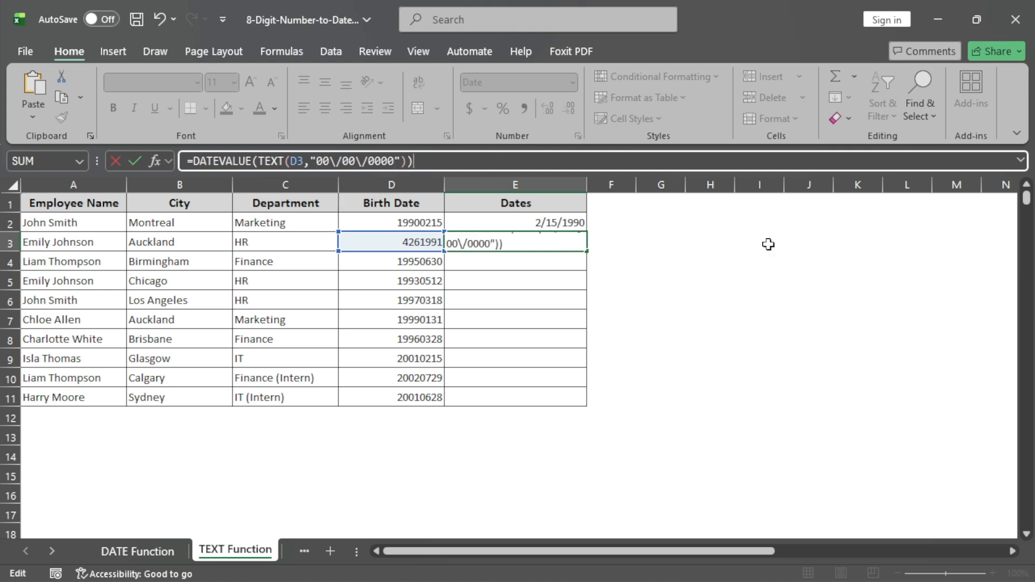
key(ctrl+Return)
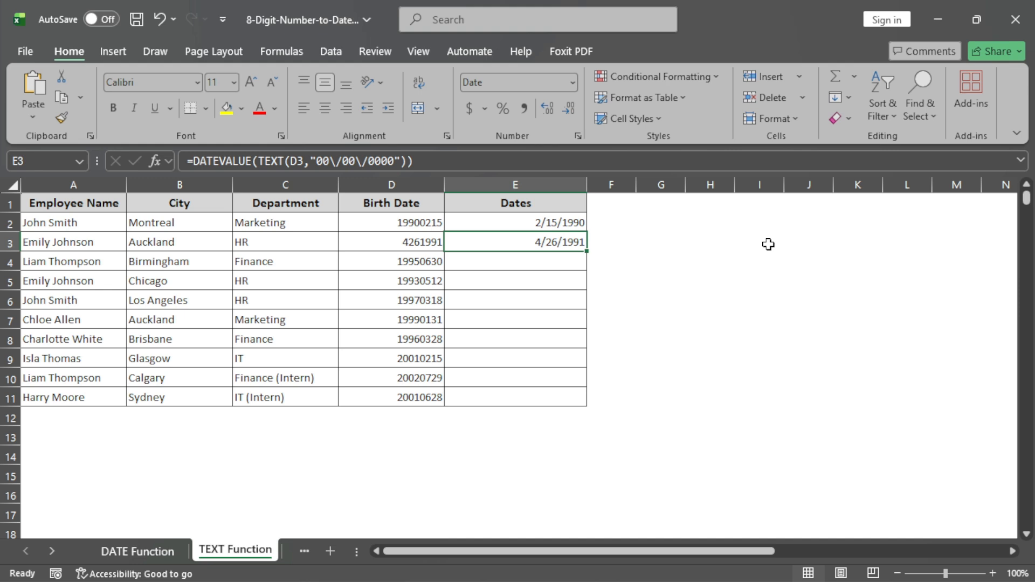
- Copy the E2 formula into E4 and fill it down through E11
click(570, 221)
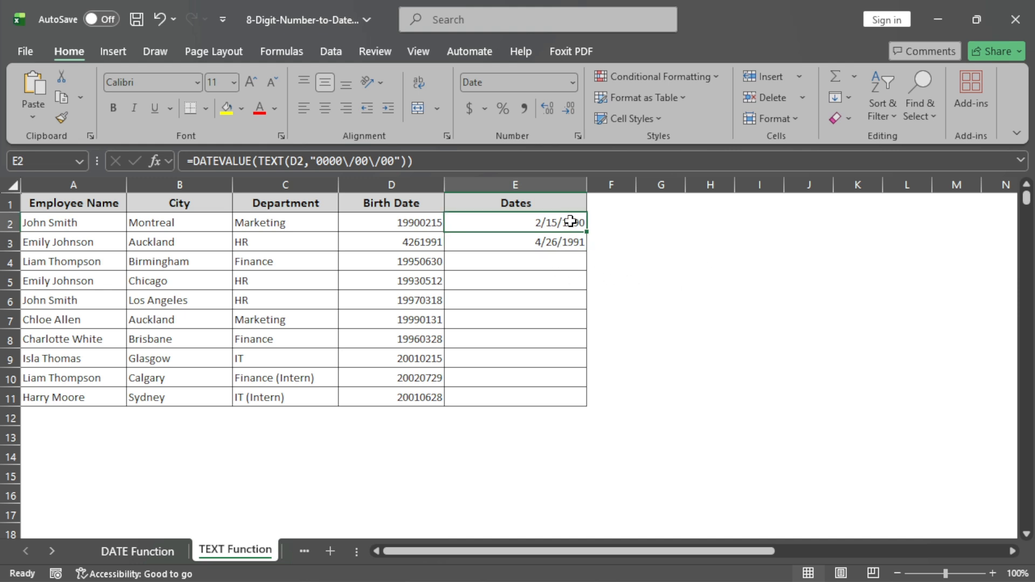
key(ctrl+c)
click(564, 261)
key(ctrl+v)
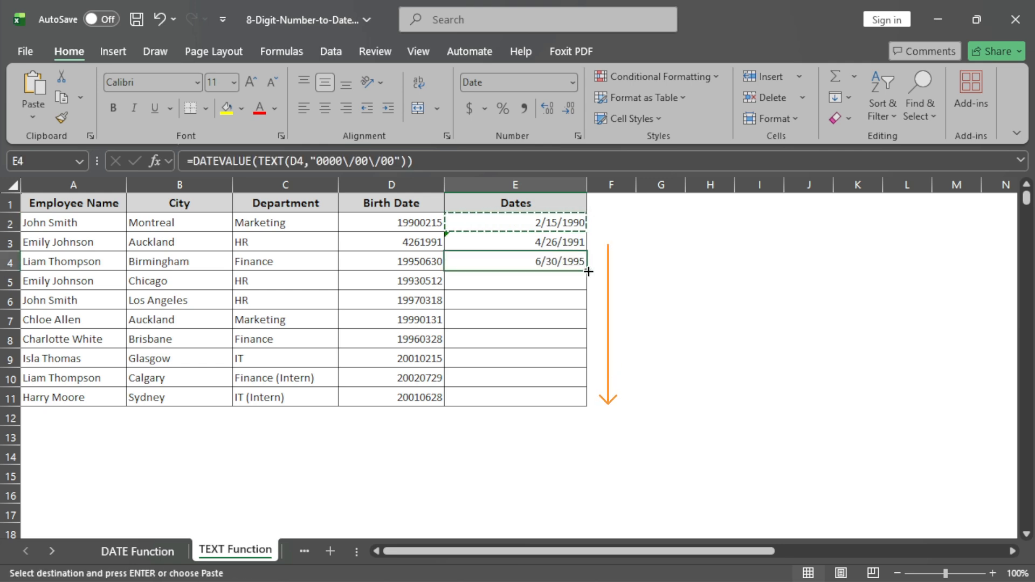
drag(589, 271, 591, 400)
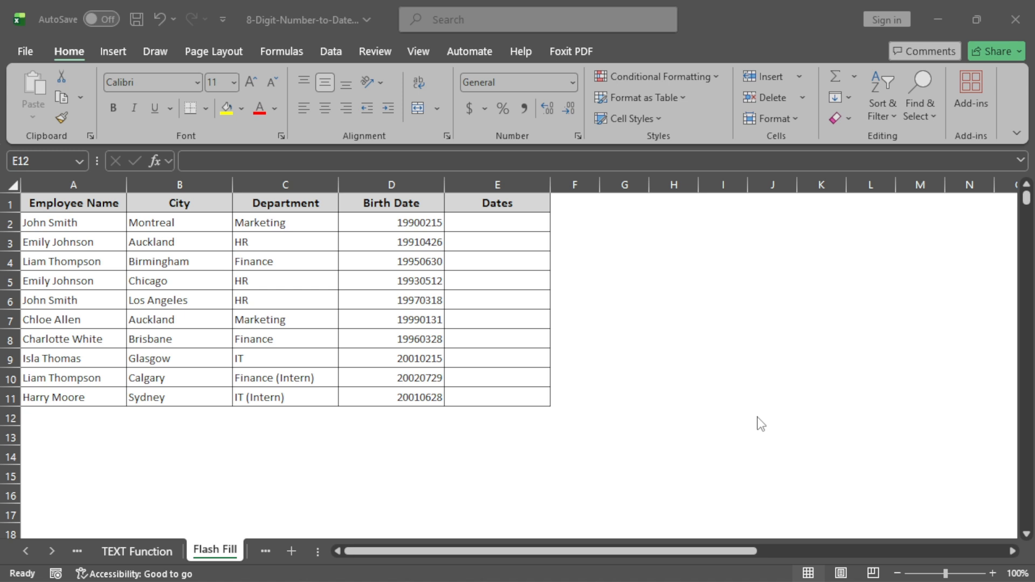
- On the Flash Fill sheet, enter the first two birth dates as month/day/year in E2 and E3, and Flash Fill the remaining Dates cells
click(516, 224)
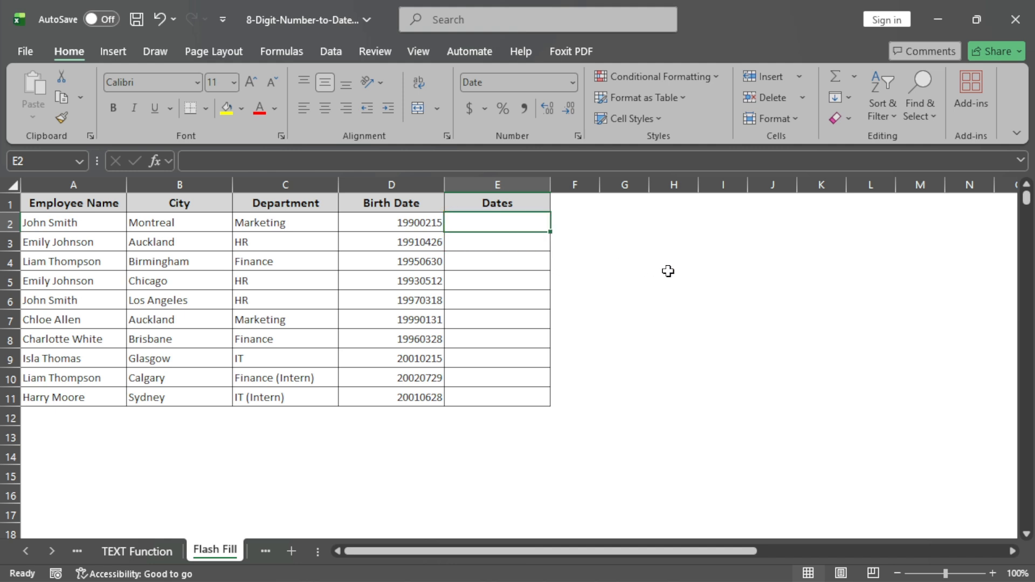
text(02/15/1990)
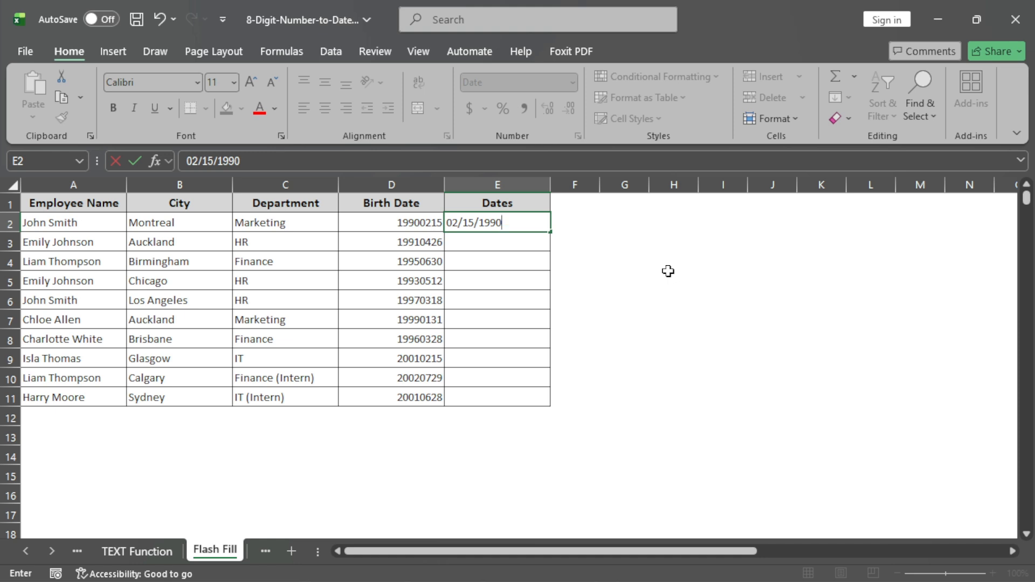
key(Return)
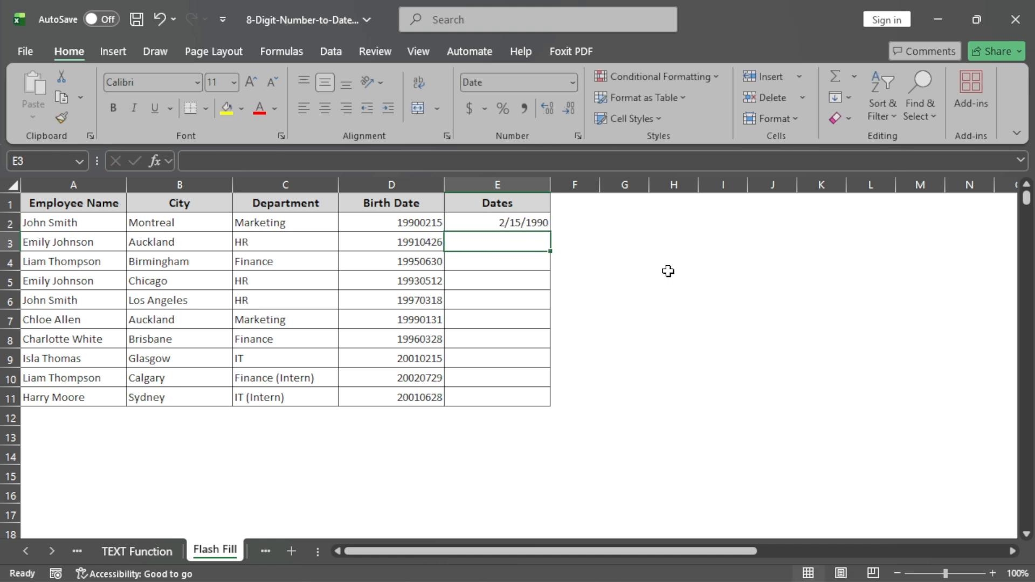
text(04/26/1991)
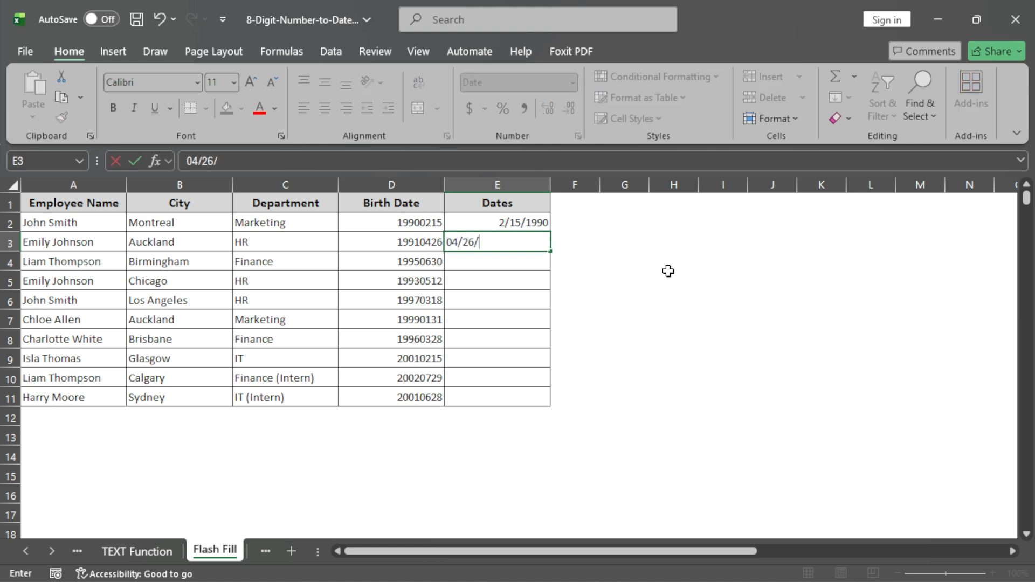
key(Return)
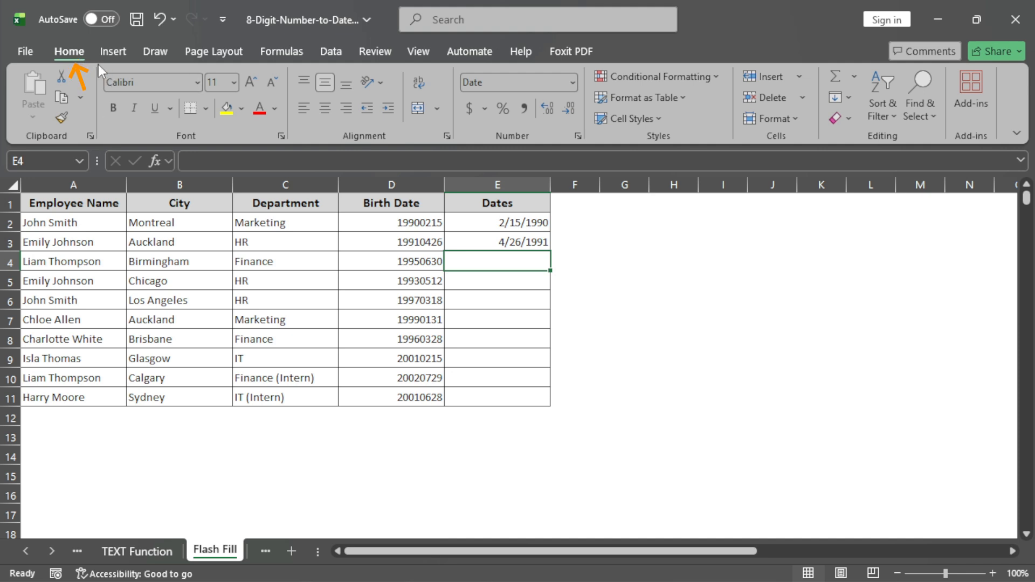
click(847, 101)
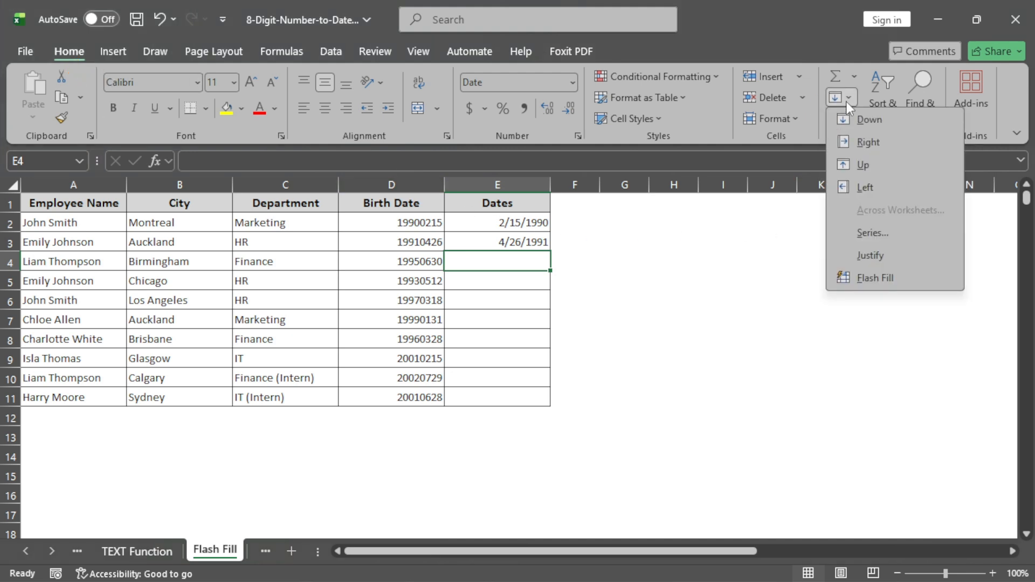
click(923, 282)
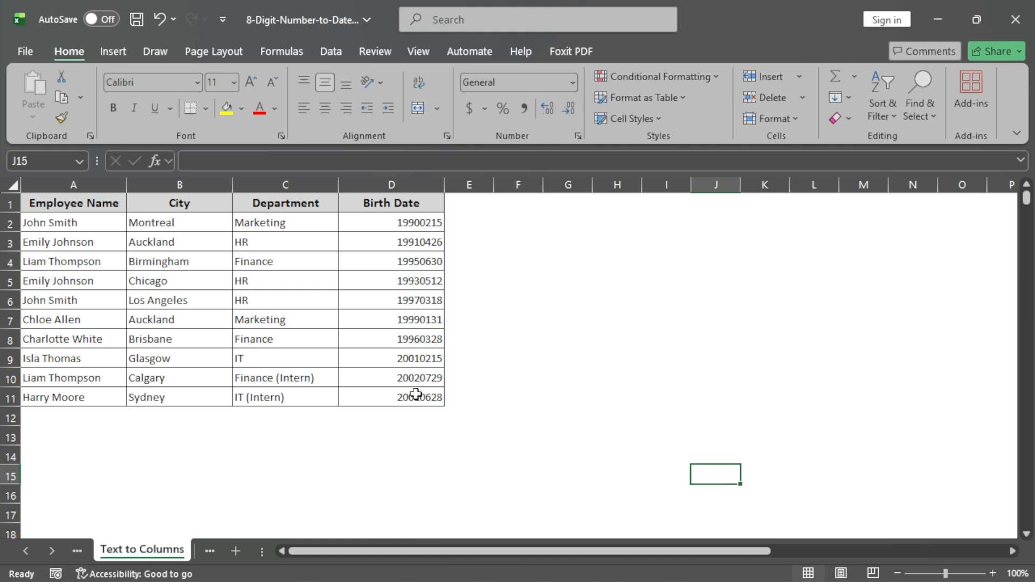
- Run Text to Columns on the birth dates in D2:D11 as Delimited data with every delimiter cleared, up to the column format settings
drag(416, 394, 422, 220)
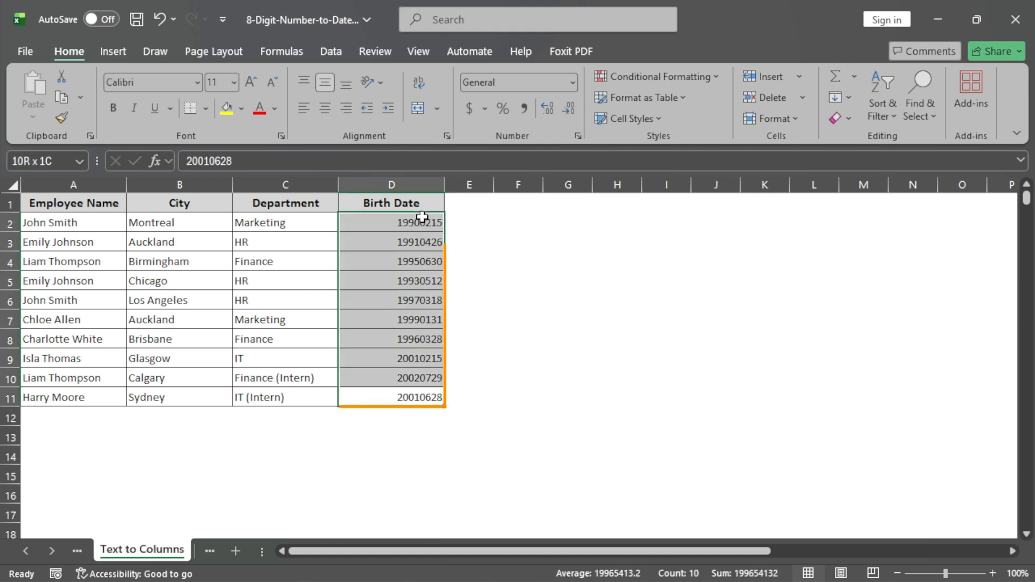
click(331, 51)
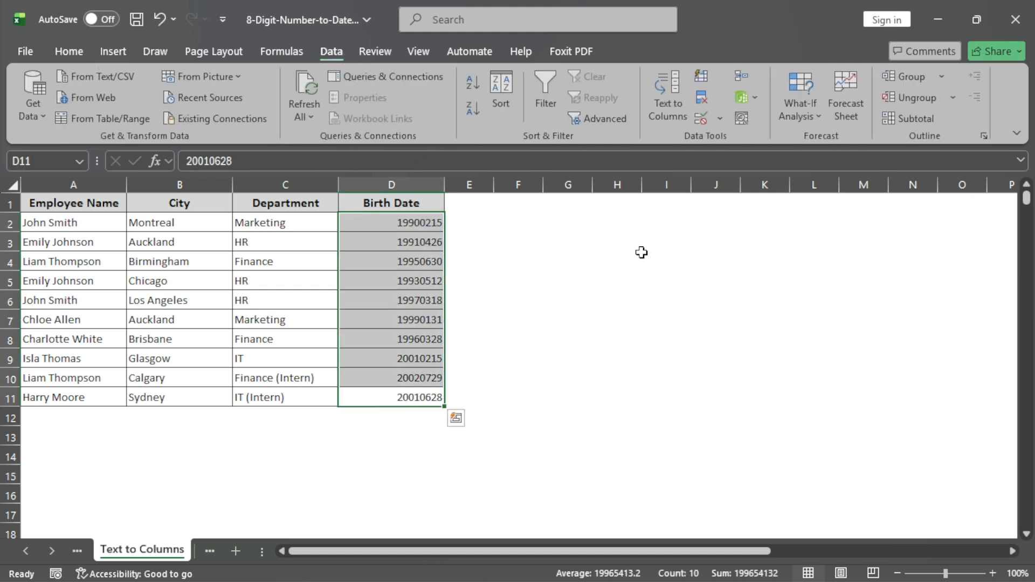
click(661, 87)
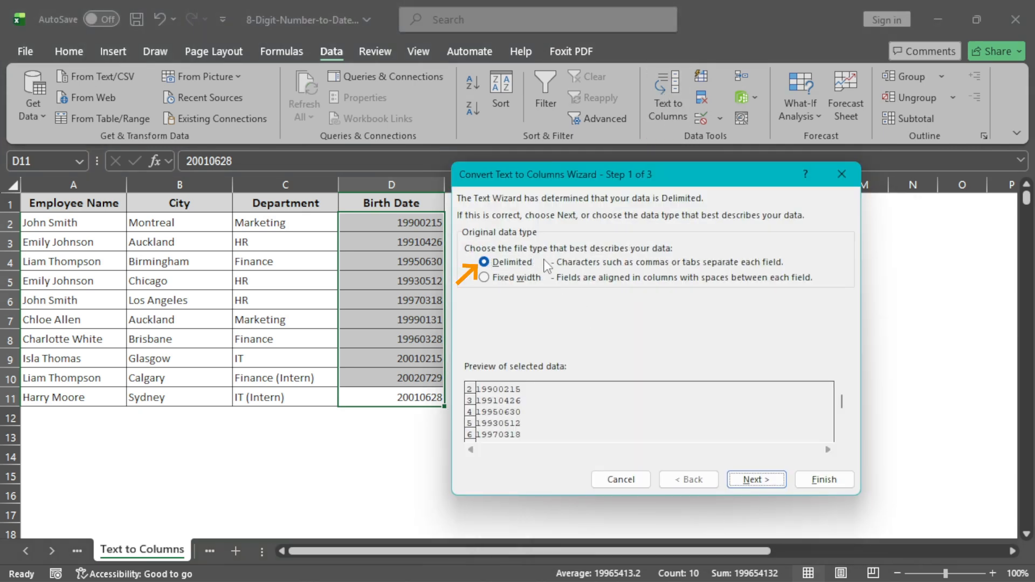
click(763, 482)
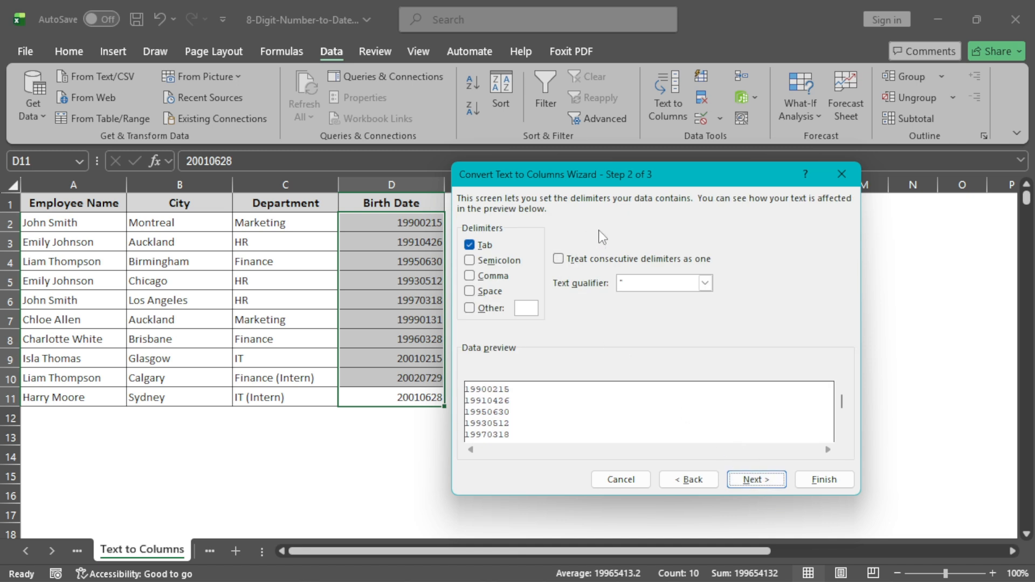
click(470, 245)
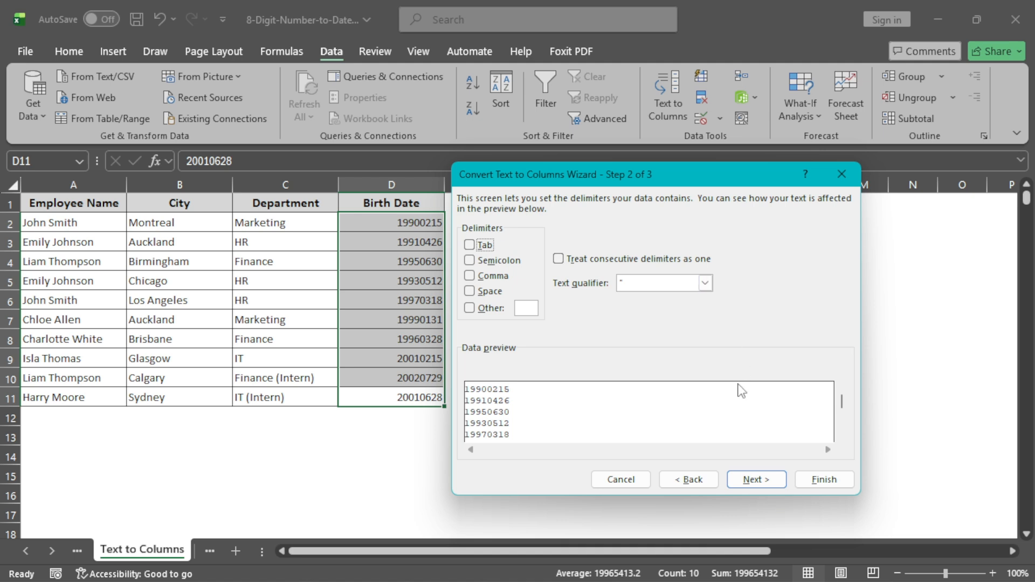
click(753, 479)
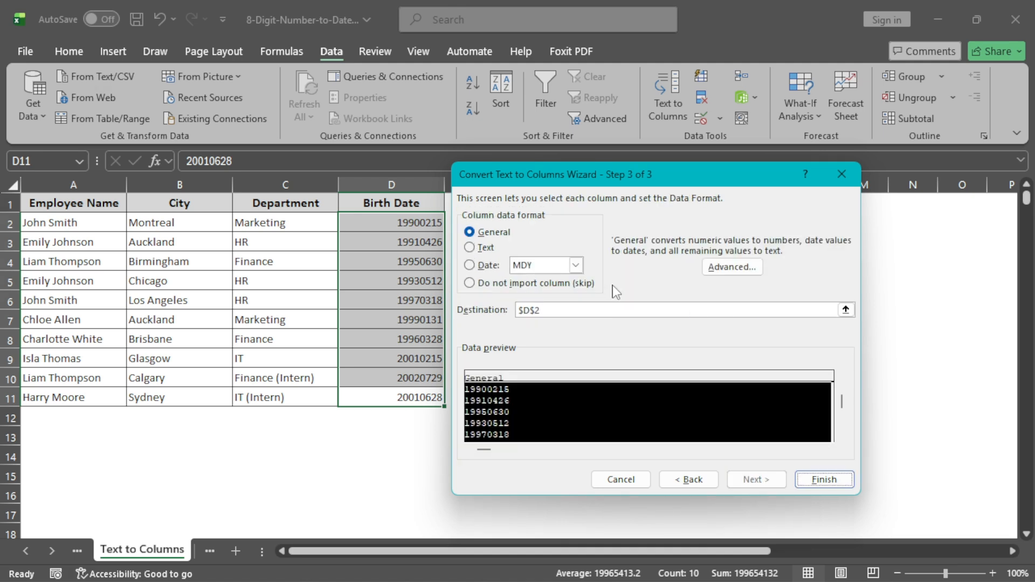
- Set the column data format to Date with YMD order and finish the Text to Columns conversion
click(483, 265)
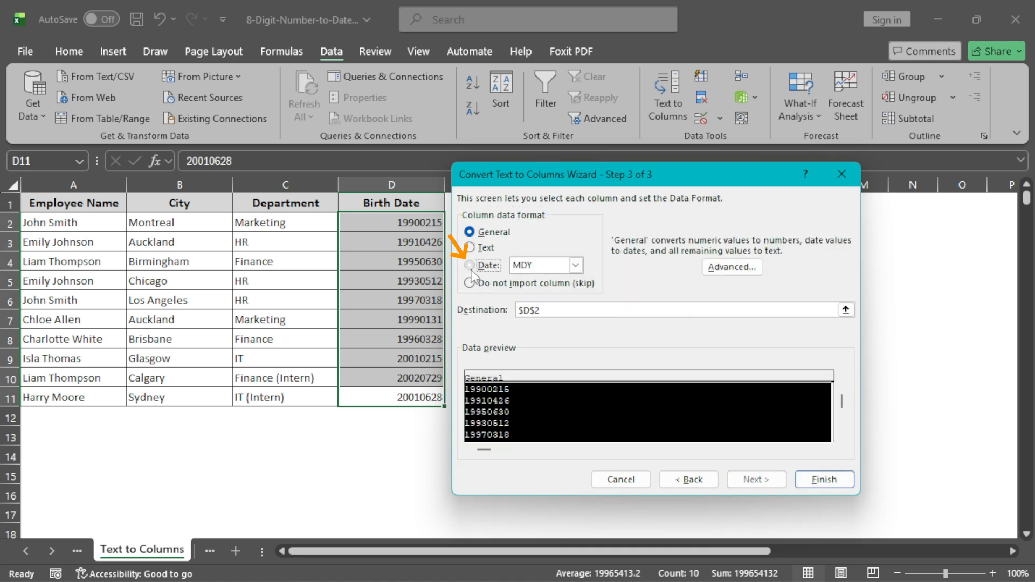
click(576, 265)
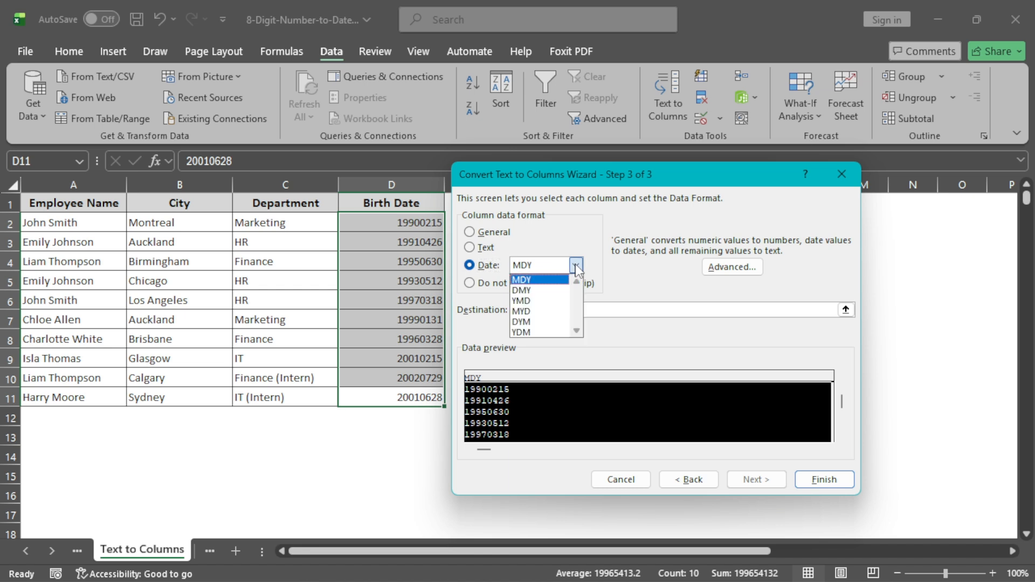
click(542, 305)
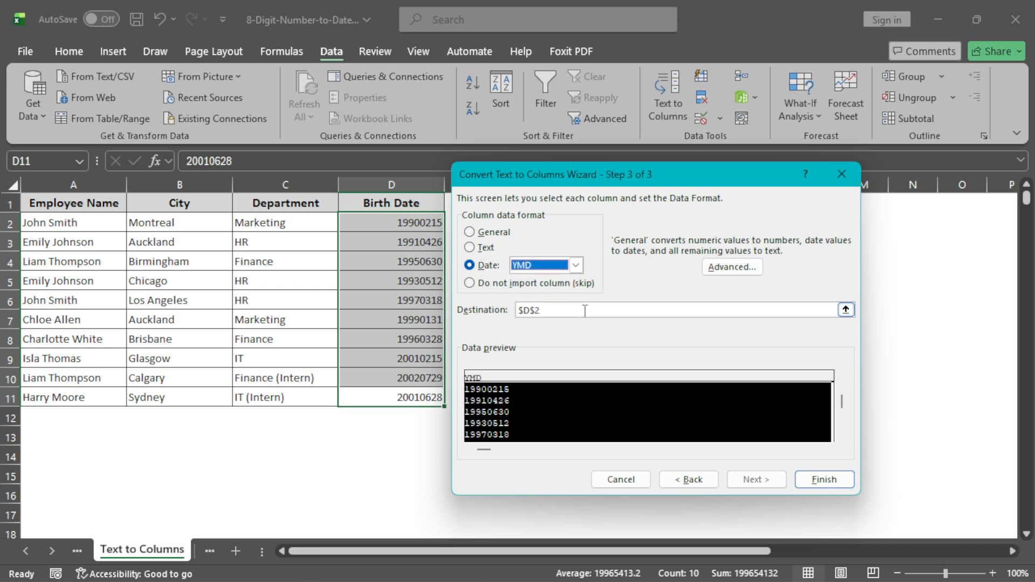
click(824, 480)
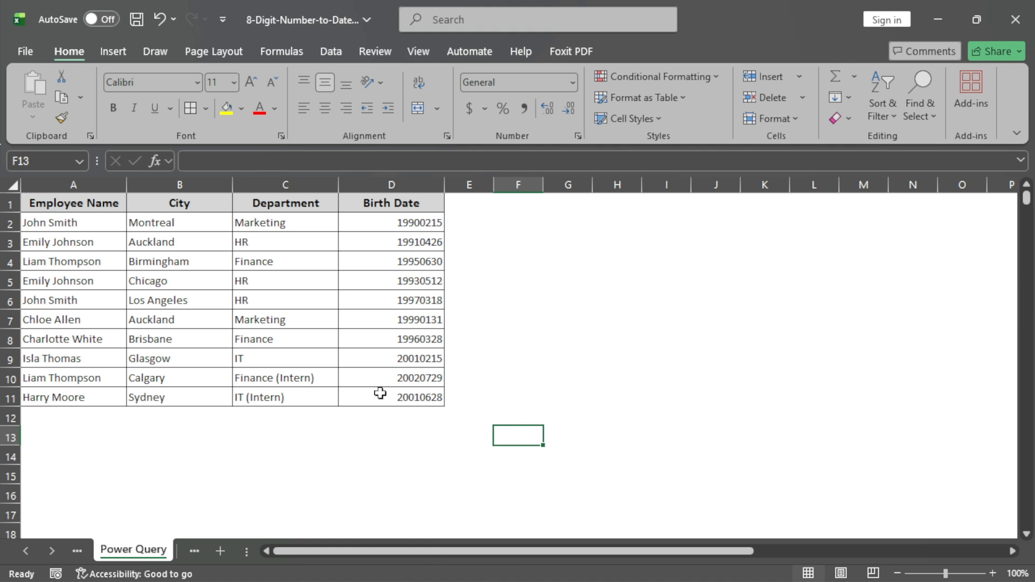
- On the Power Query sheet, turn A1:D11 into a table with headers and open it in the Power Query Editor
drag(398, 398, 93, 169)
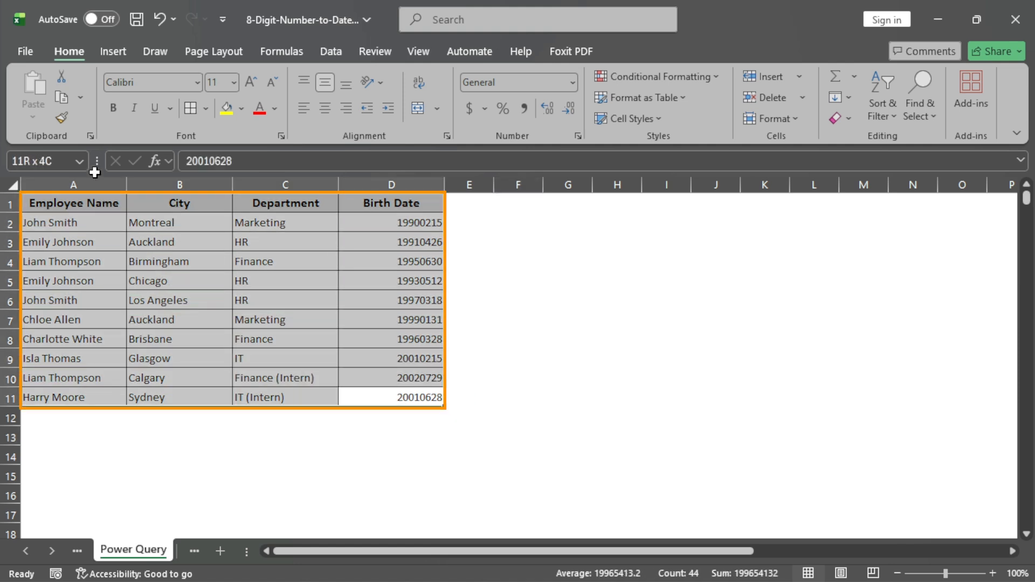
click(116, 49)
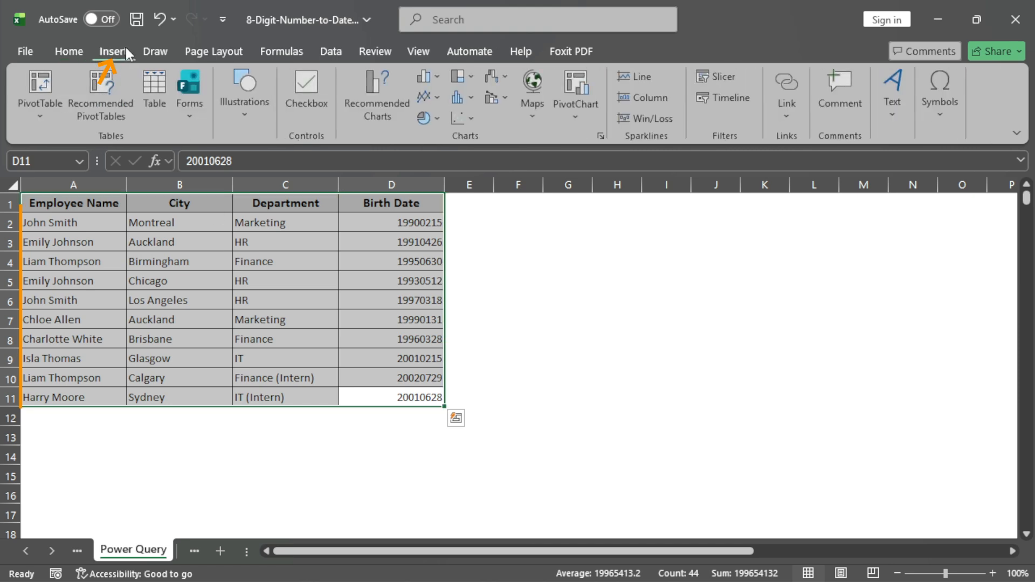
click(157, 89)
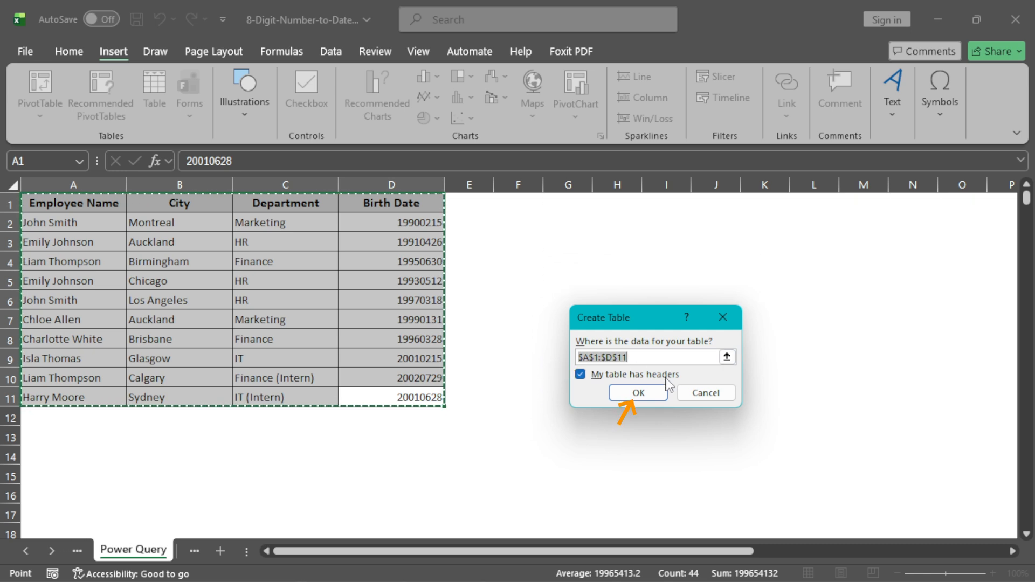
click(647, 392)
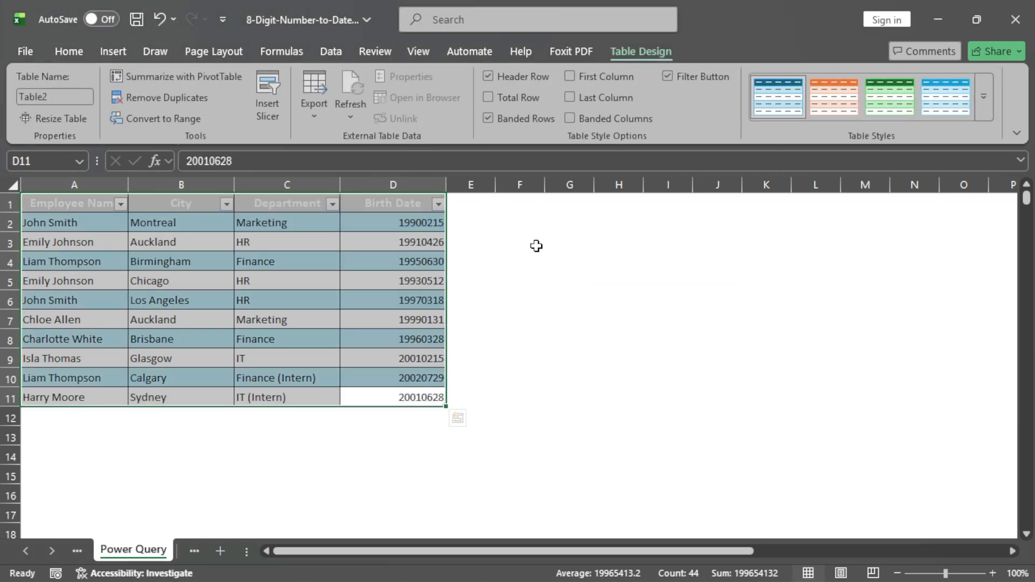
click(344, 50)
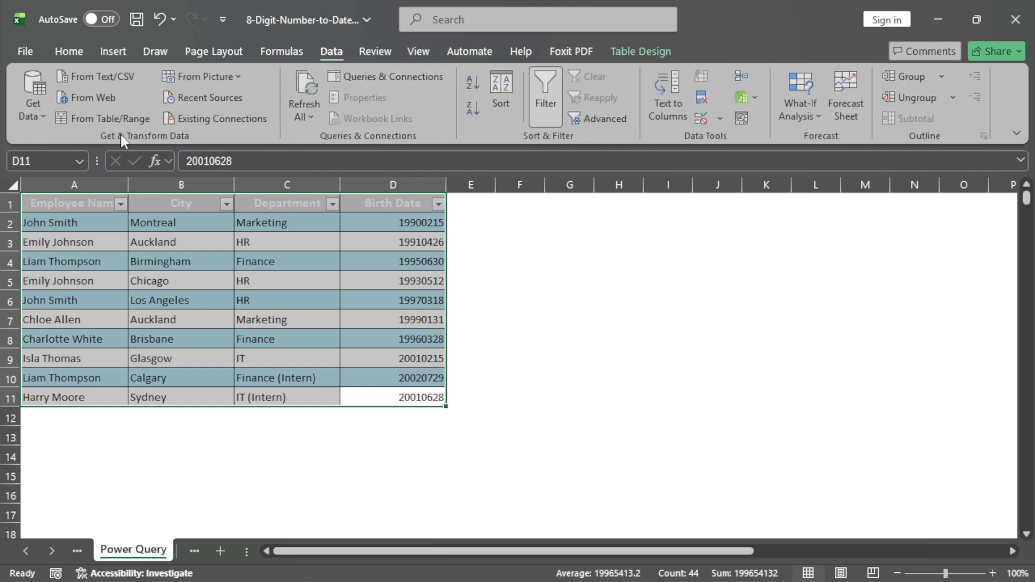
click(107, 114)
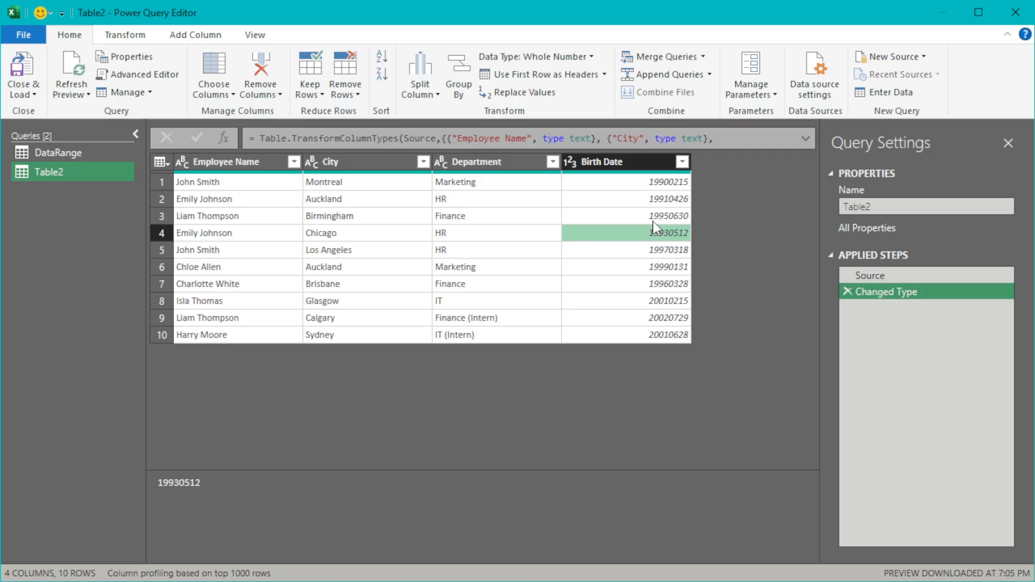
- Split the Birth Date column by positions 0,4,6
click(632, 159)
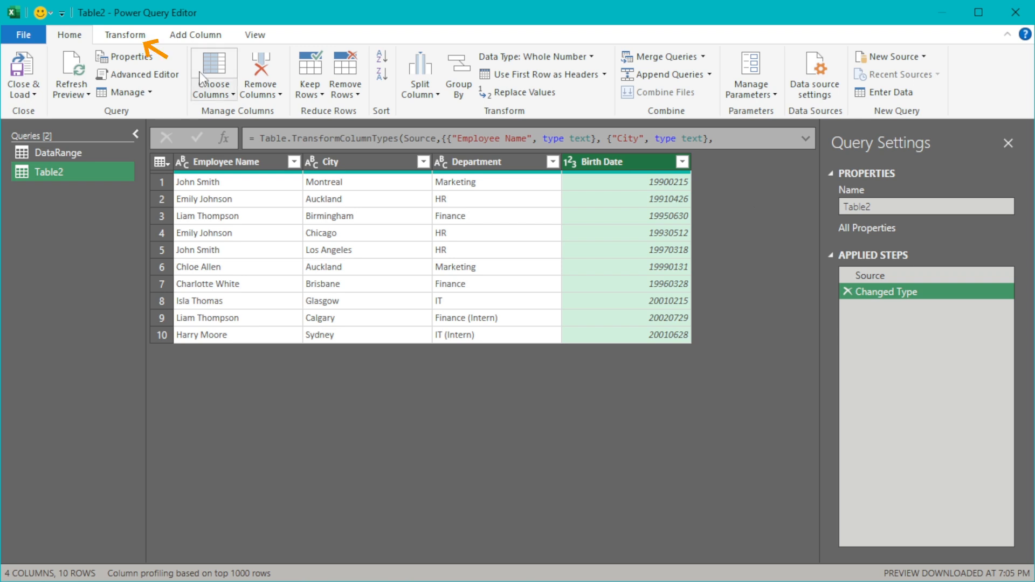
click(124, 35)
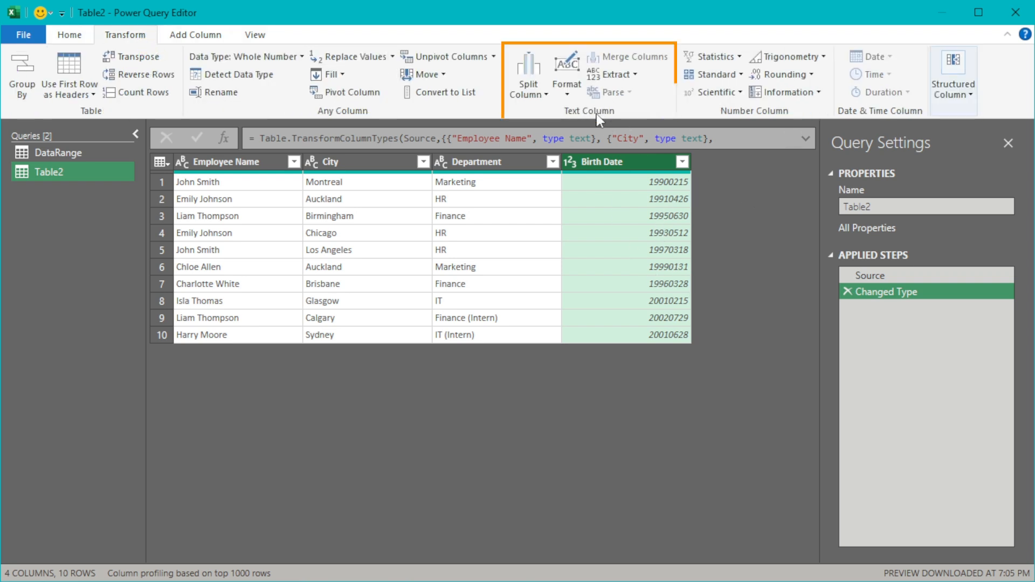
click(530, 91)
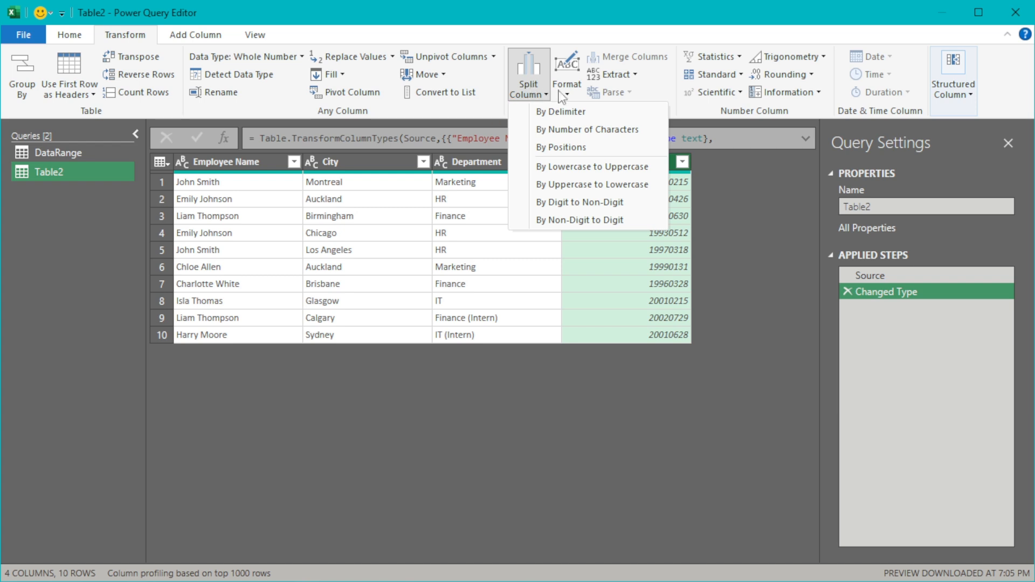
click(617, 141)
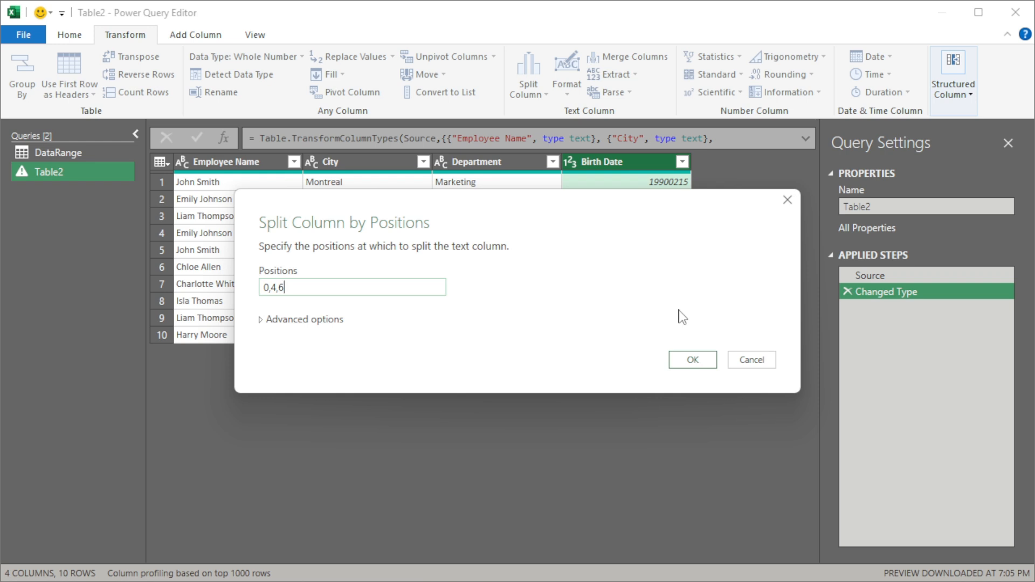
click(701, 360)
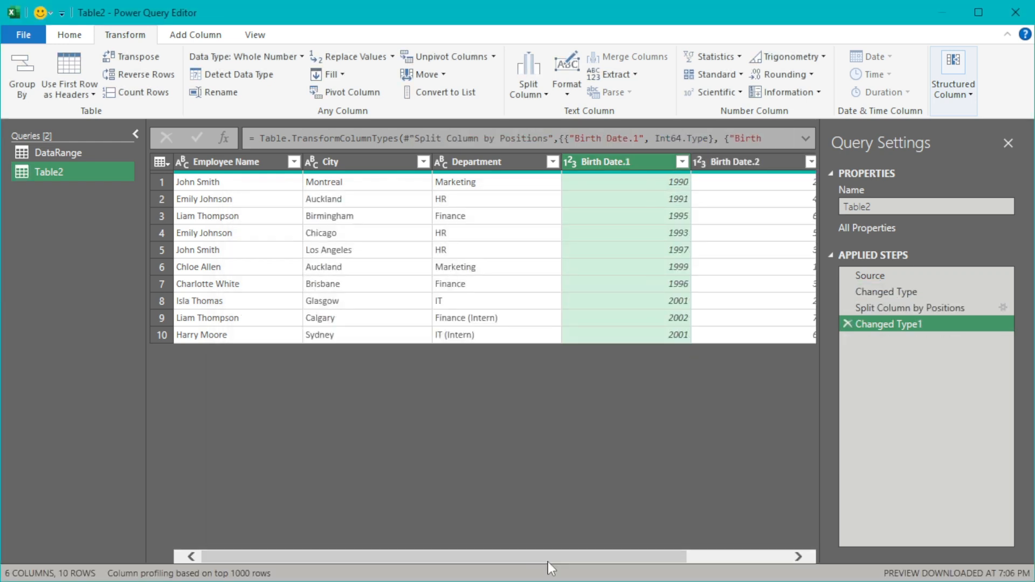
- Merge the Birth Date.1, Birth Date.2 and Birth Date.3 columns with the custom separator "/" into a column named Birth Dates
drag(549, 557, 680, 558)
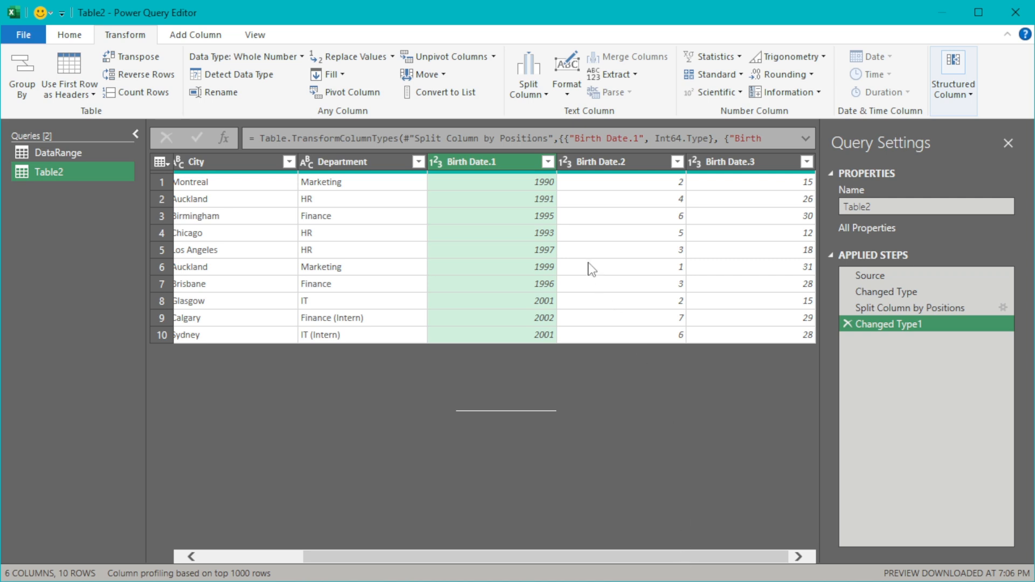
ctrl+click(612, 163)
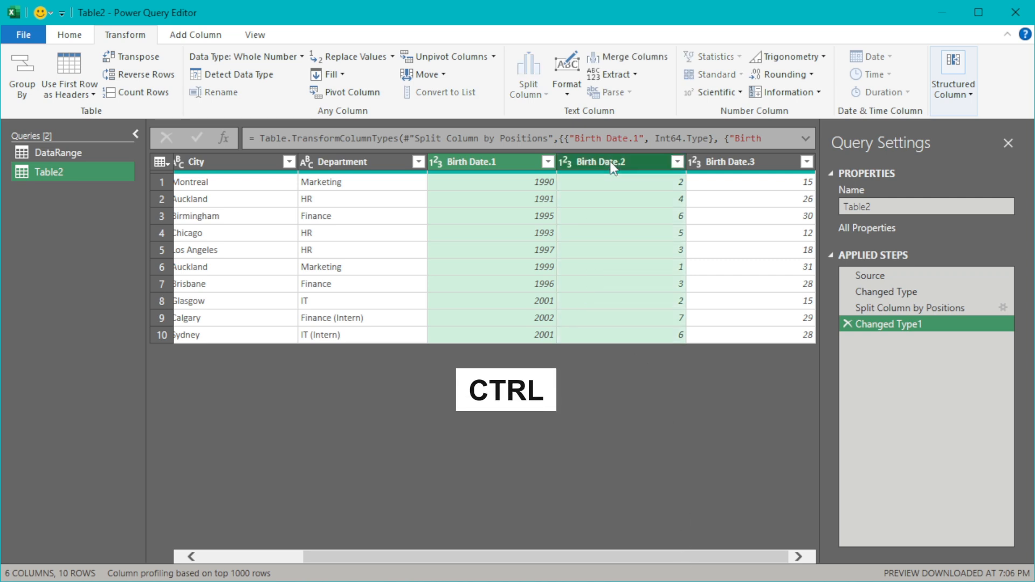
ctrl+click(736, 159)
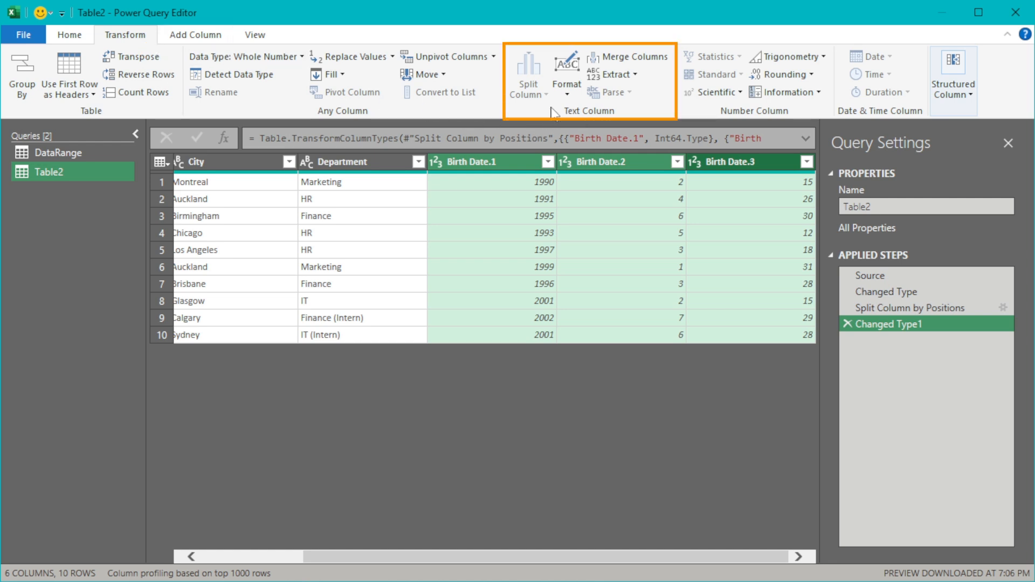
click(630, 57)
click(446, 288)
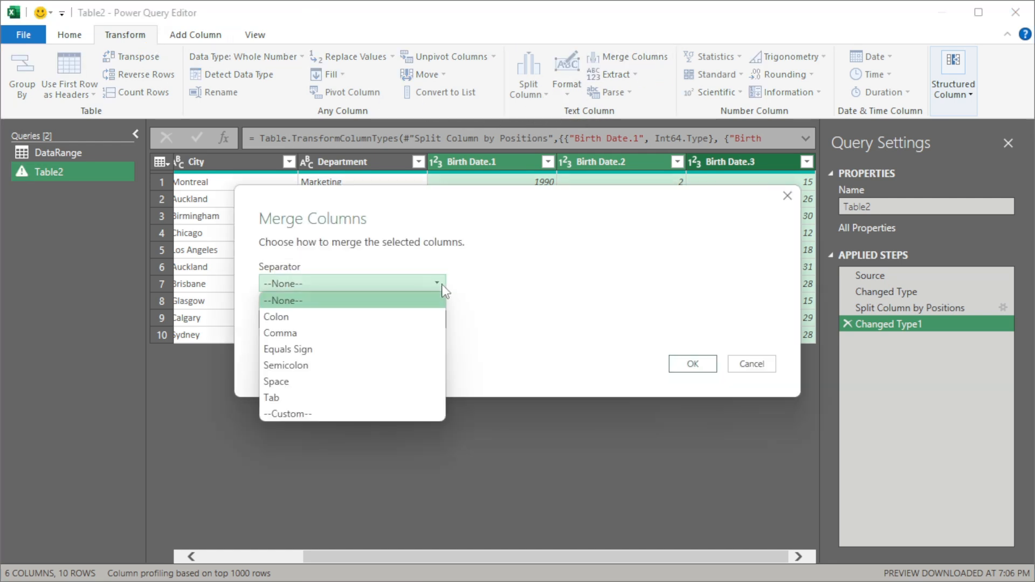
click(332, 416)
click(365, 306)
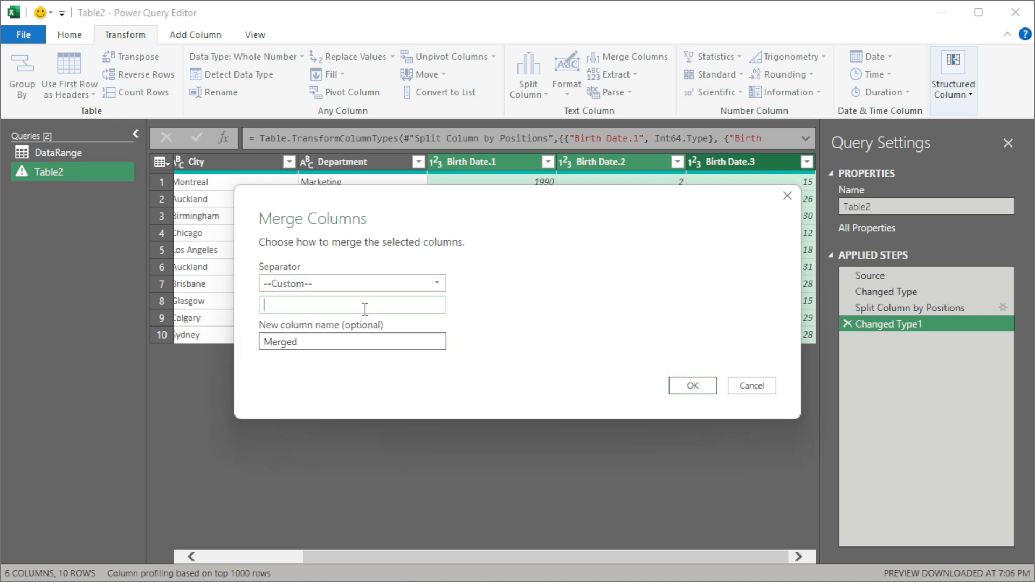
key(Tab)
key(BackSpace)
text(Birth Dates)
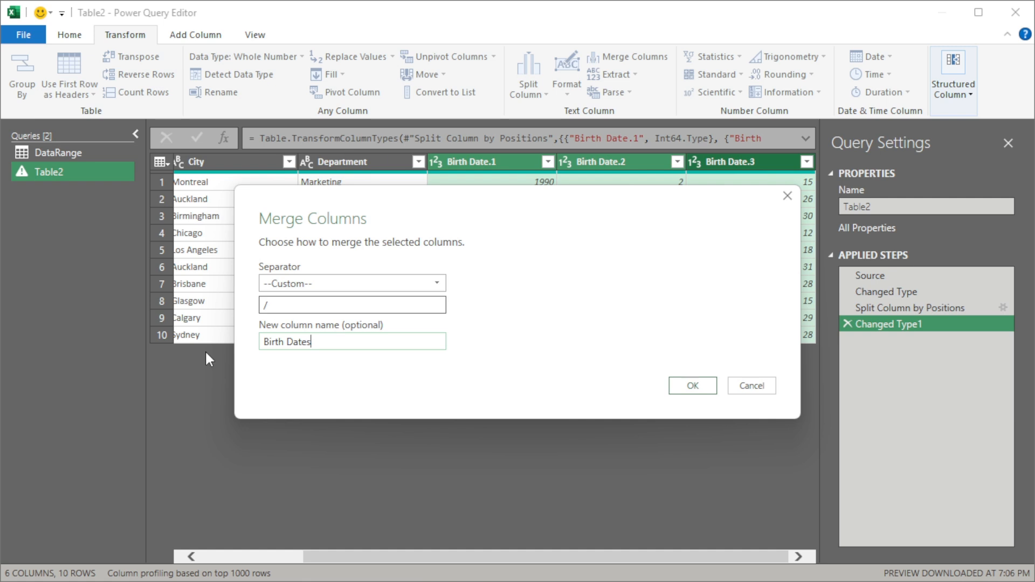
click(696, 386)
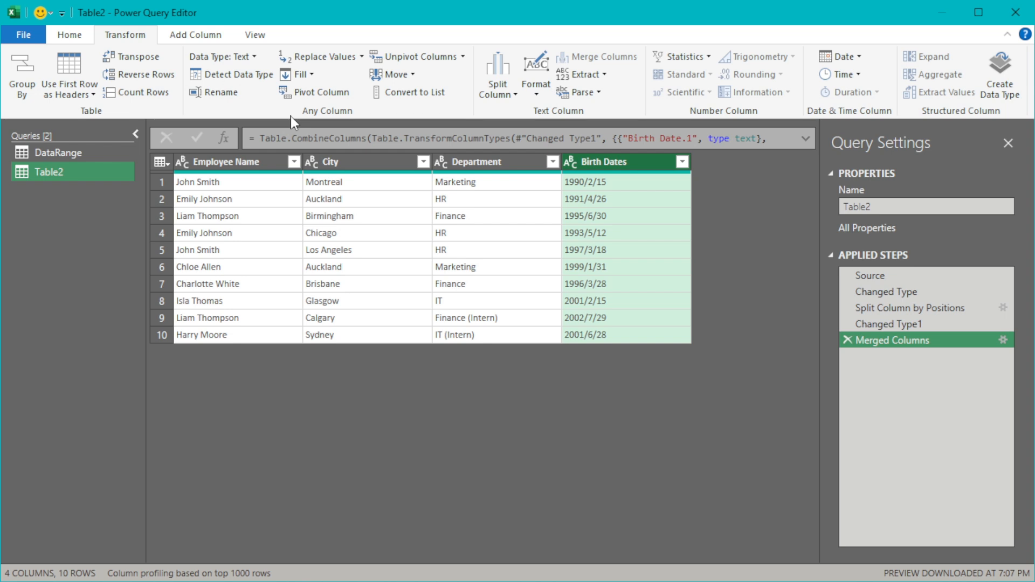
- Set the Birth Dates column's data type to Date and load the query as a table into a new worksheet
click(246, 57)
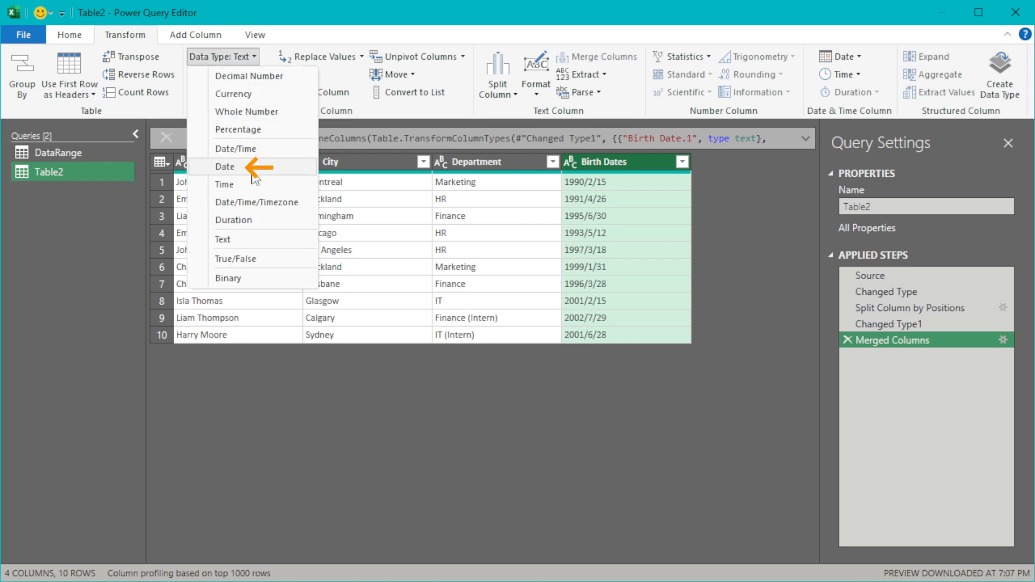
click(253, 171)
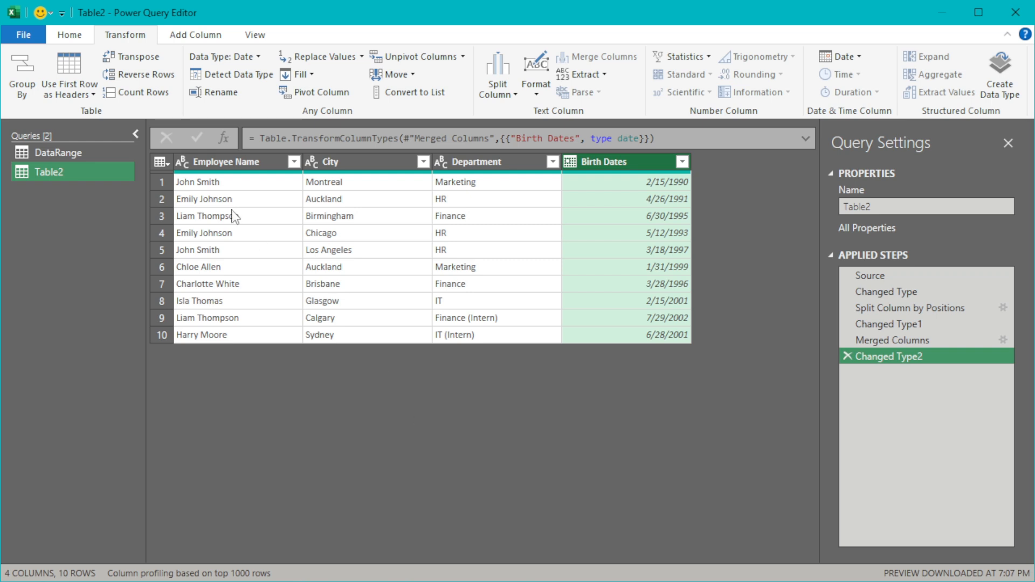
click(69, 34)
click(24, 93)
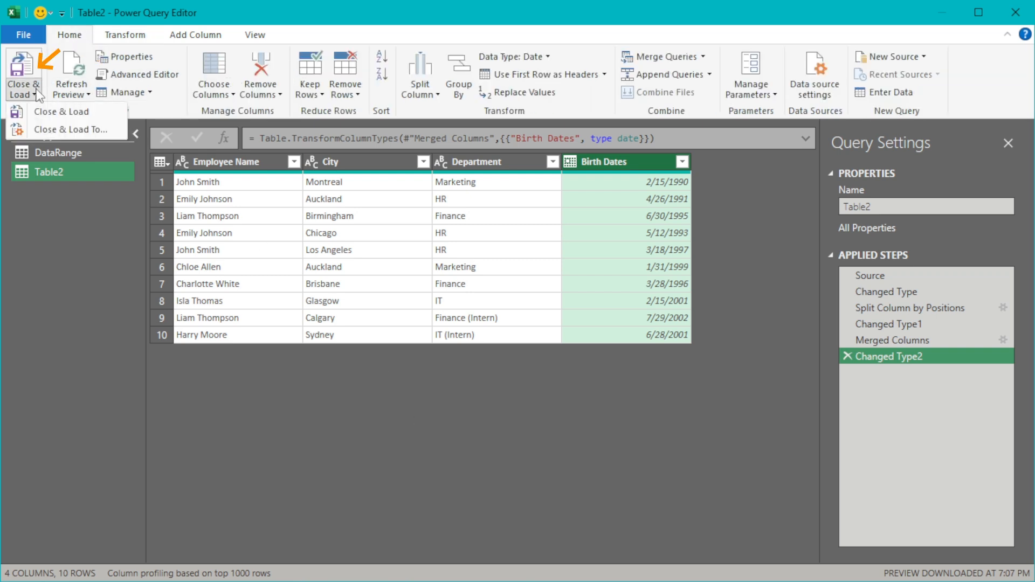
click(113, 131)
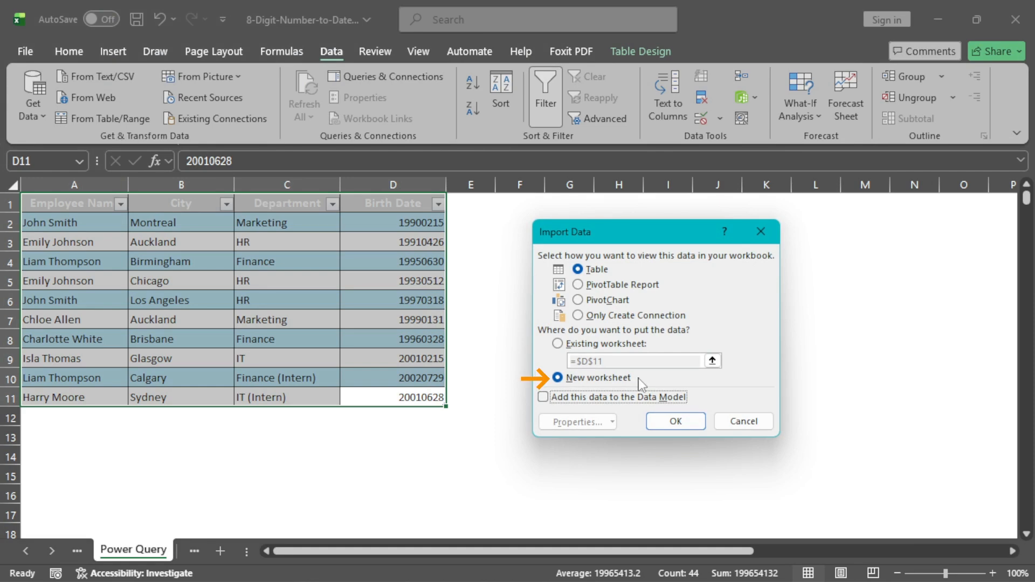
click(676, 421)
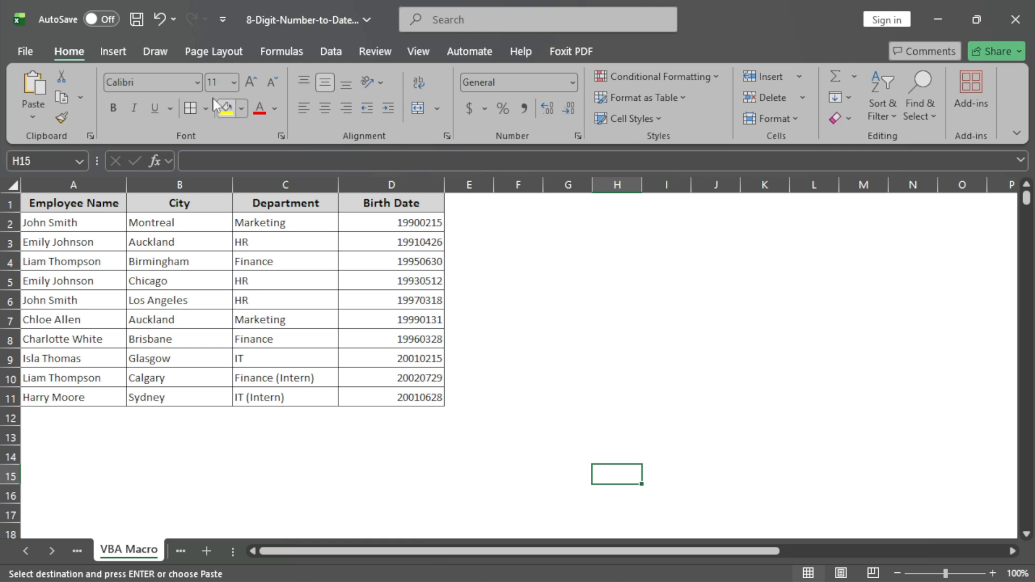
- Enable the Developer tab in Excel's ribbon customization options
click(11, 46)
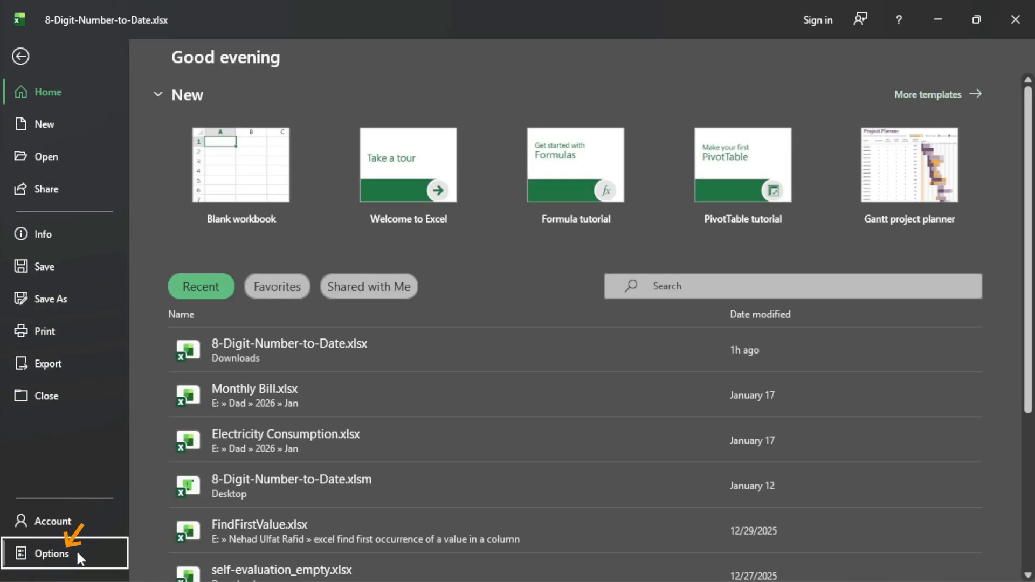
click(76, 549)
click(293, 241)
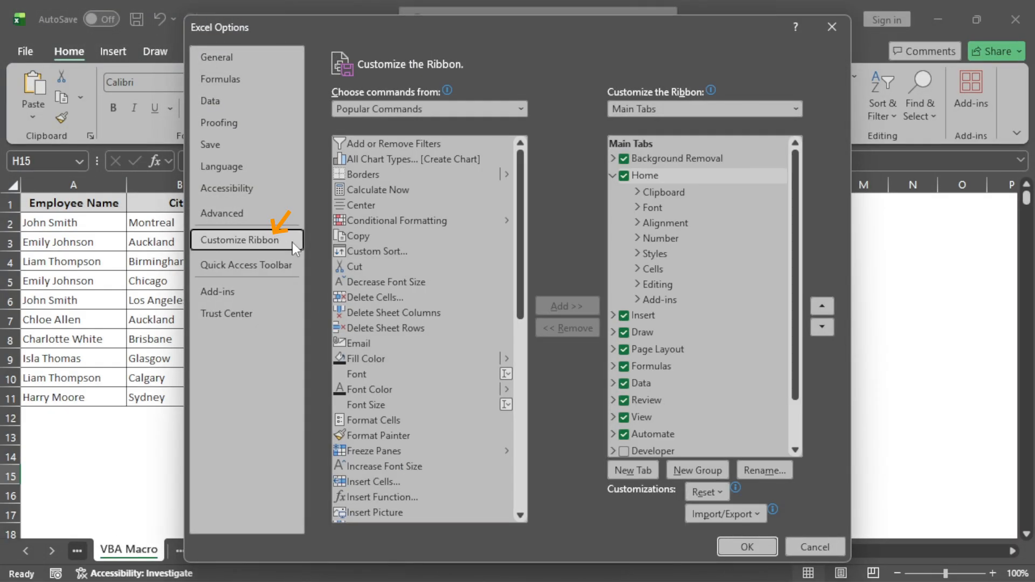
click(627, 451)
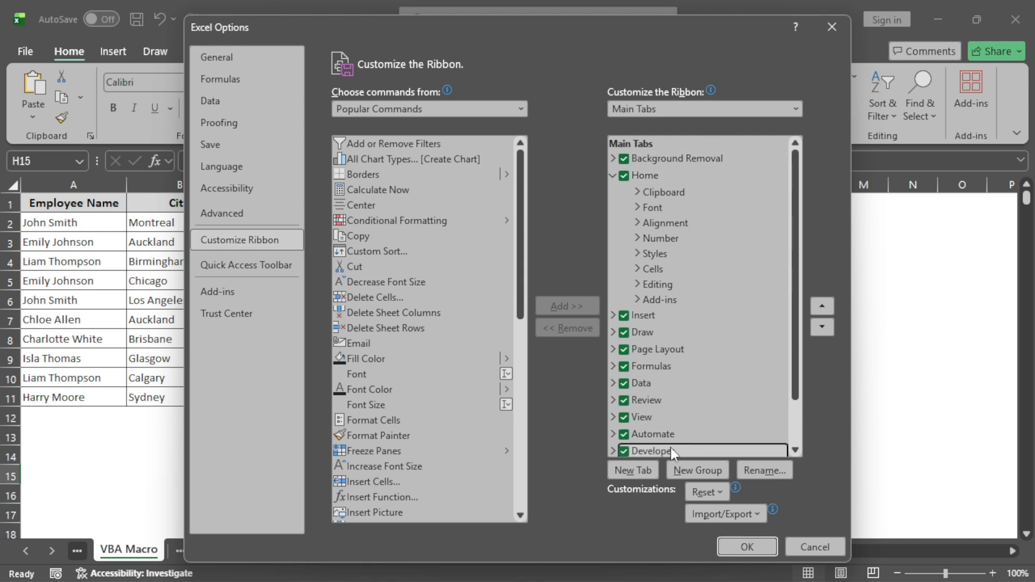
click(759, 550)
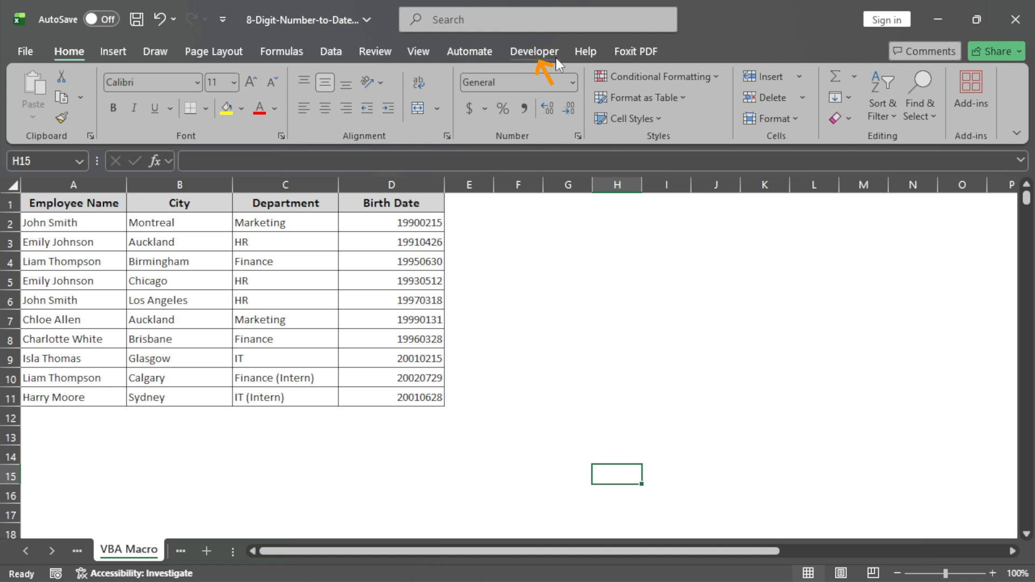
- Select birth dates D2:D11 on the VBA Macro sheet and paste the copied NumberToDate macro into a new module in the Visual Basic Editor
click(552, 54)
drag(378, 223, 386, 397)
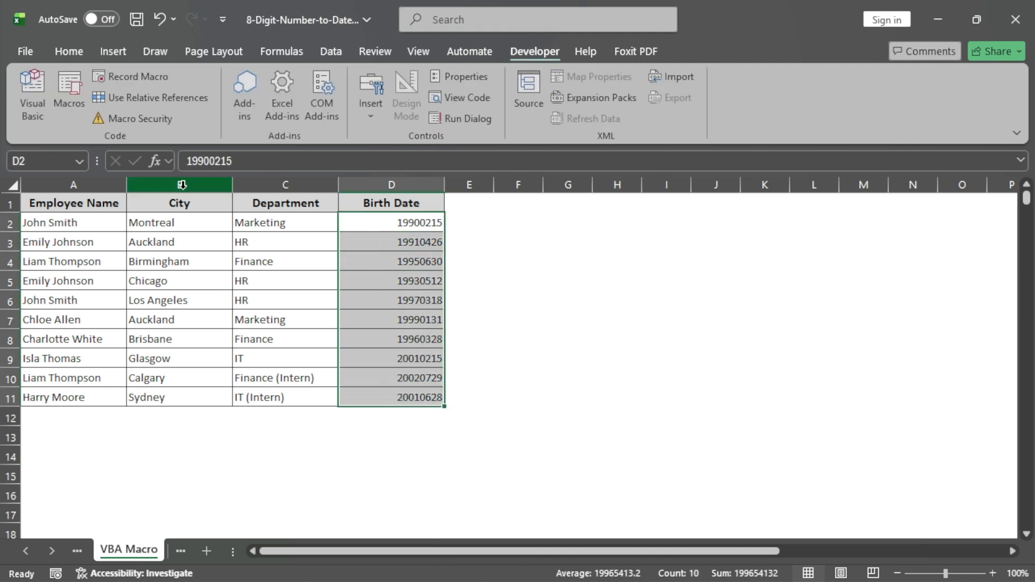
click(35, 81)
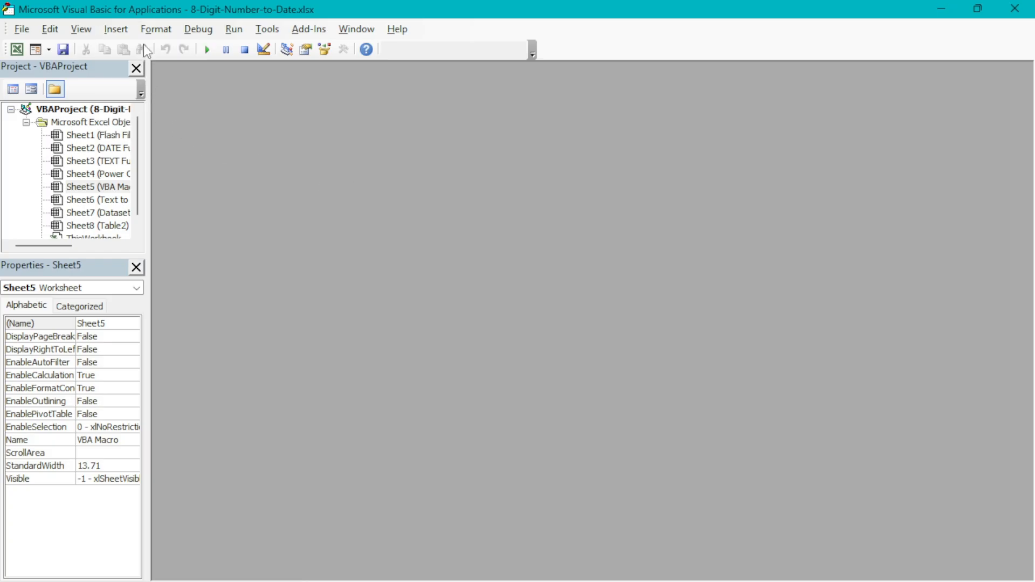
click(115, 29)
click(189, 86)
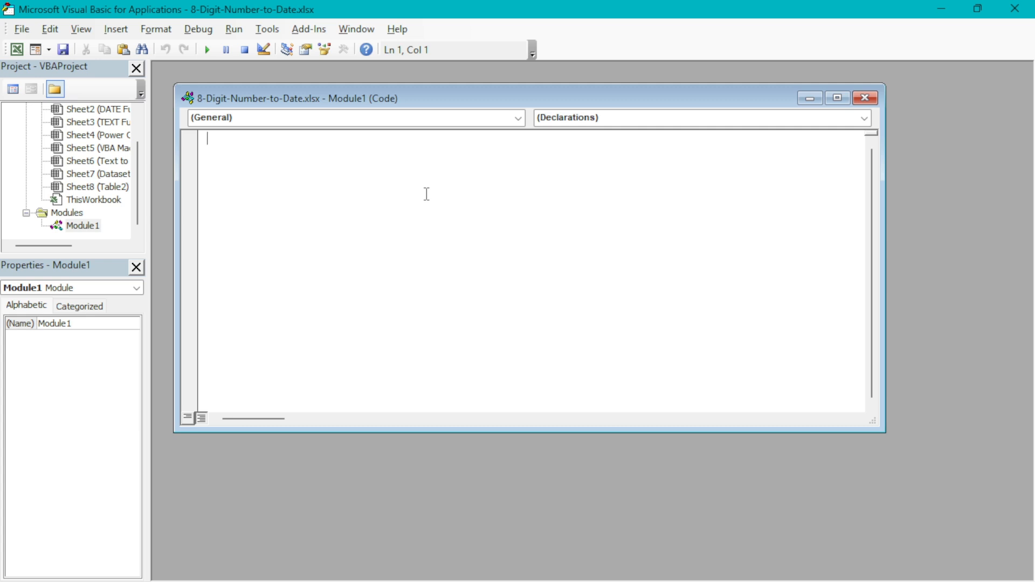
key(ctrl+v)
scroll(383, 149, up, 7)
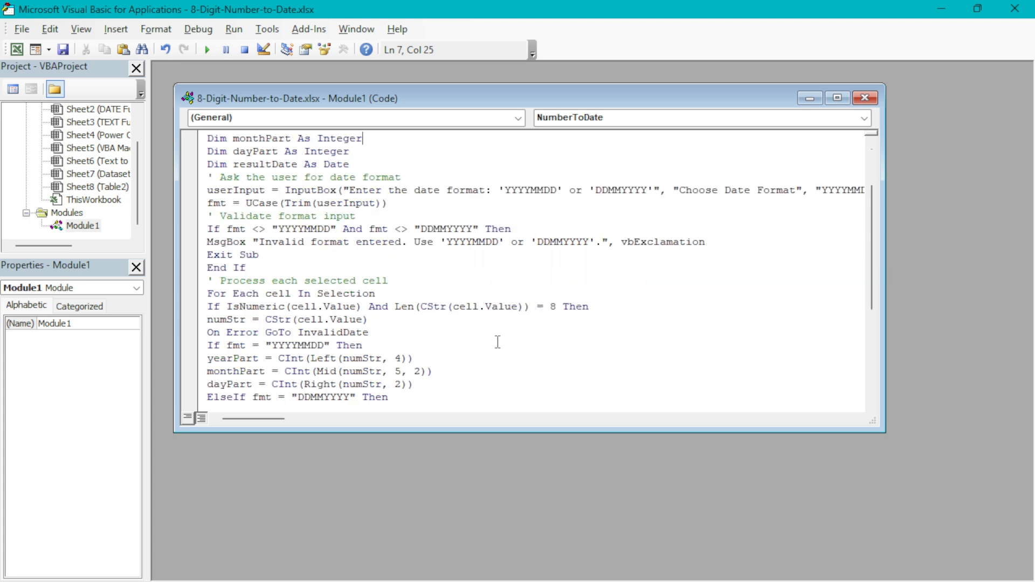
scroll(498, 342, down, 2)
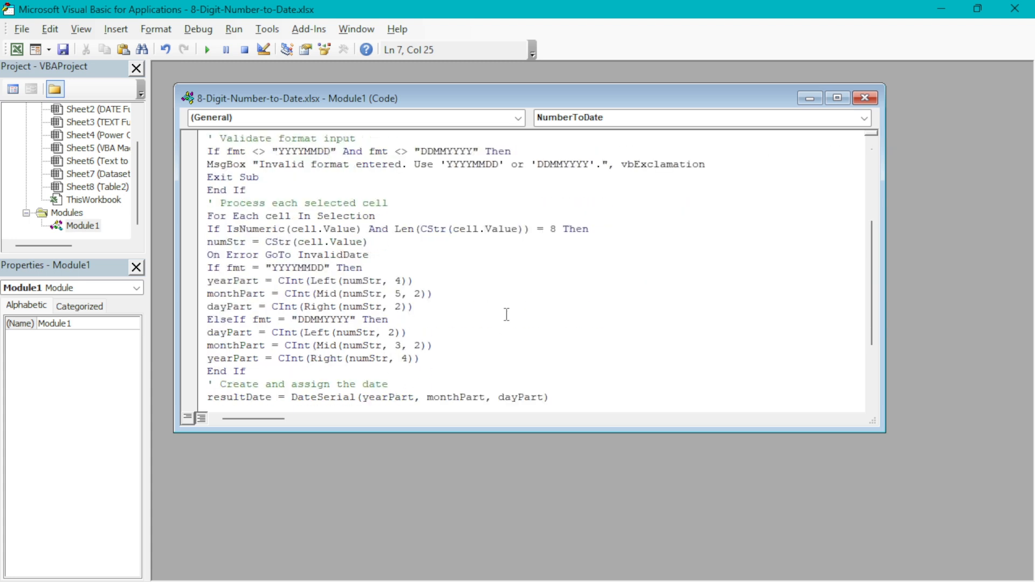
scroll(517, 323, down, 3)
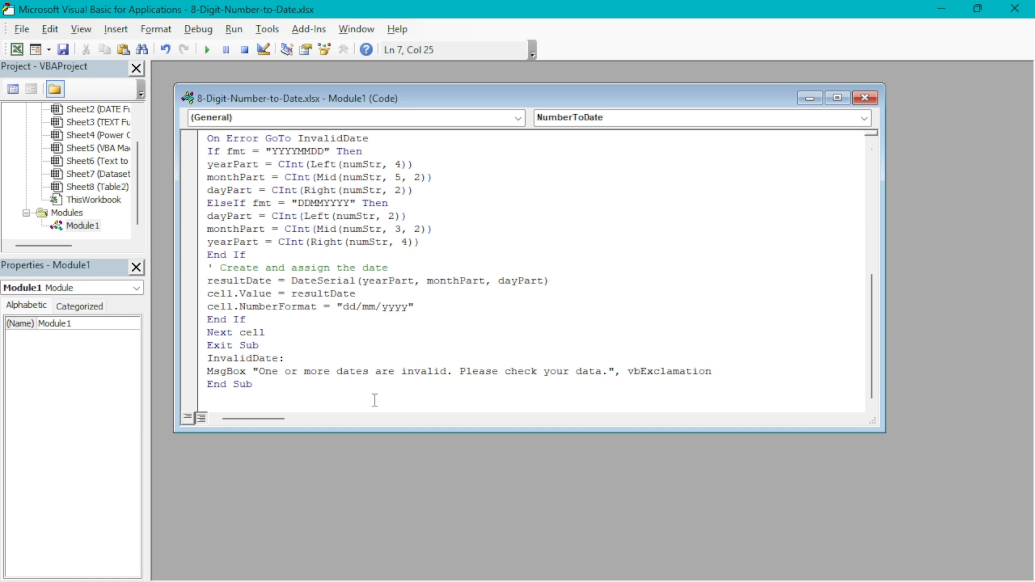
click(940, 10)
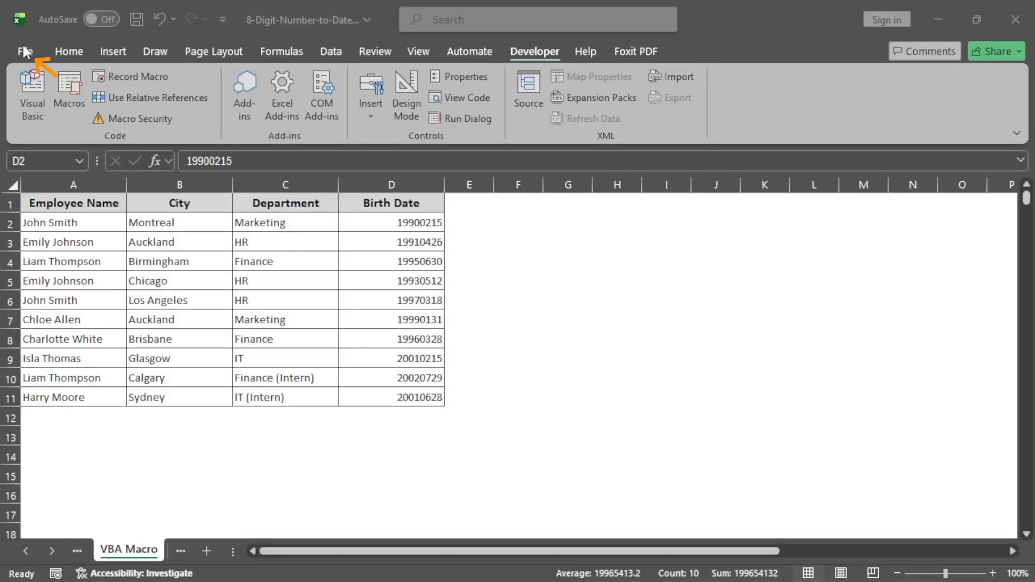
- Save the workbook 8-Digit-Number-to-Date in the Downloads folder as an Excel Macro-Enabled Workbook (*.xlsm)
click(24, 51)
click(85, 287)
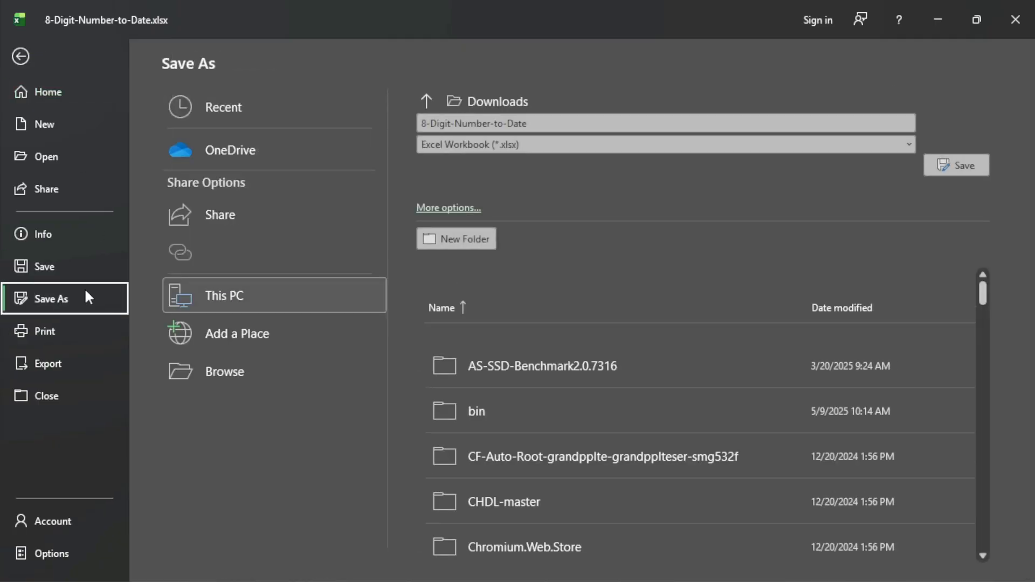
click(684, 149)
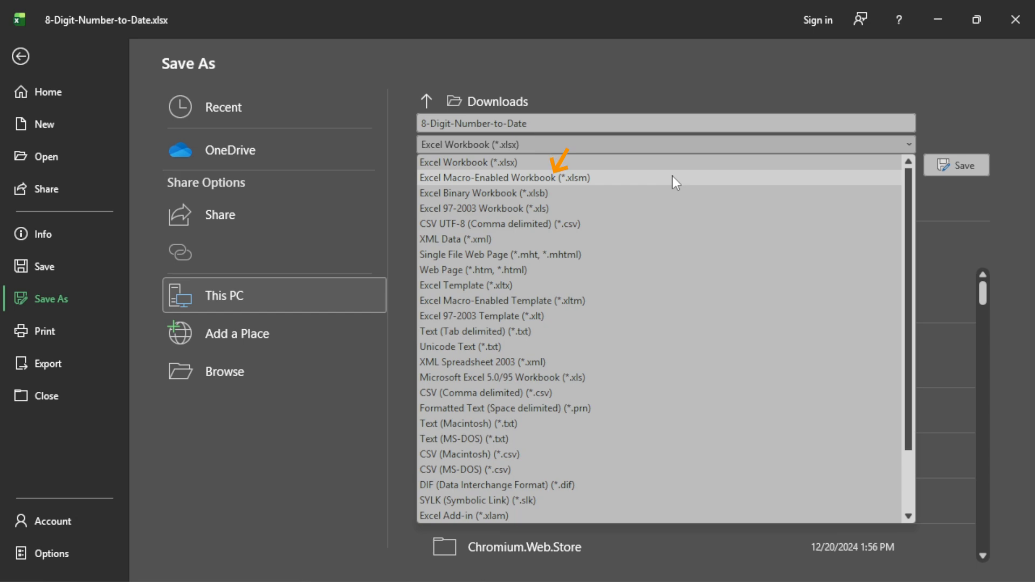
click(672, 177)
click(949, 165)
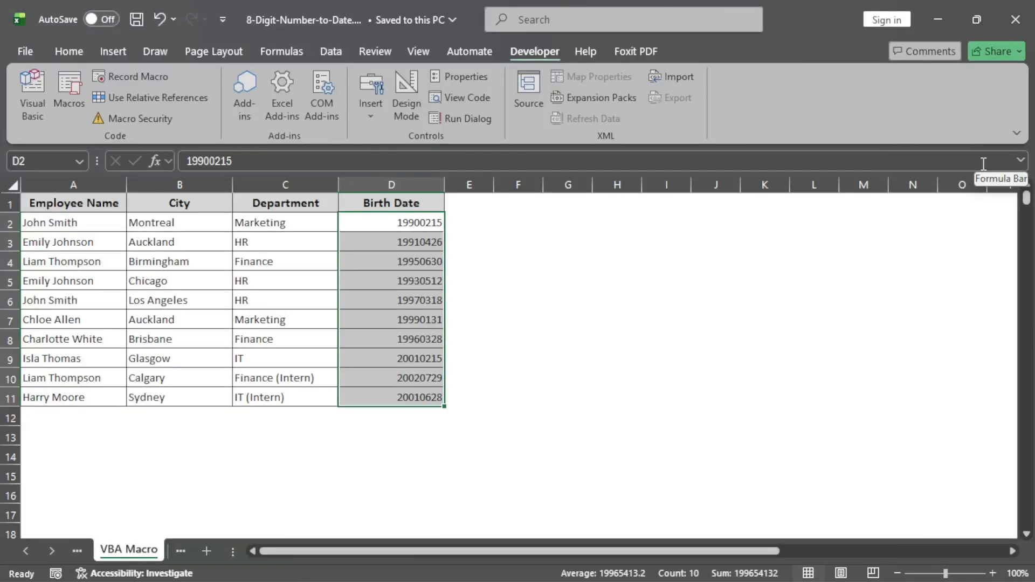
- Run the NumberToDate macro from the Visual Basic Editor on D2:D11 with the date format YYYYMMDD, and return to the worksheet
key(alt+F11)
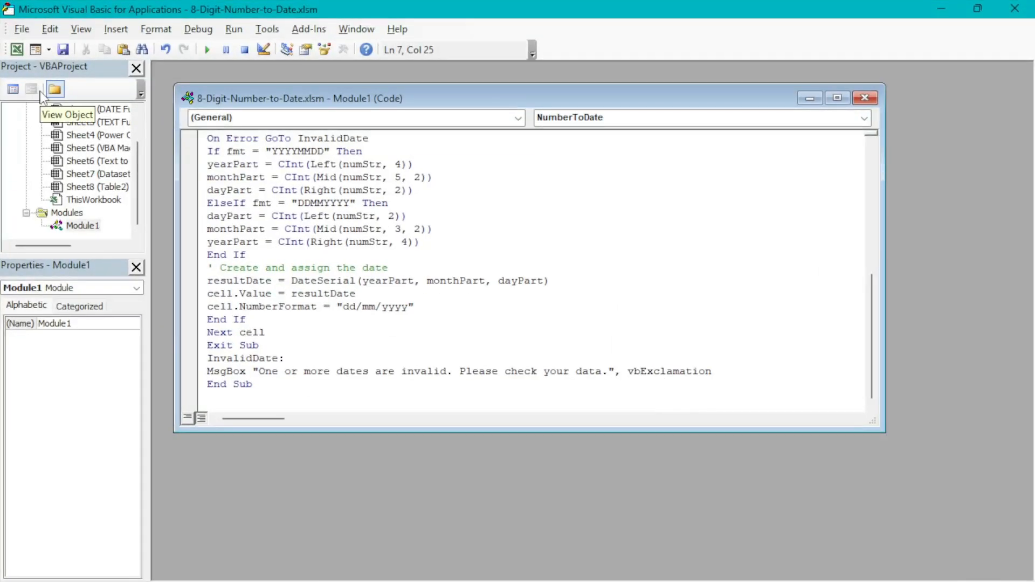
click(234, 28)
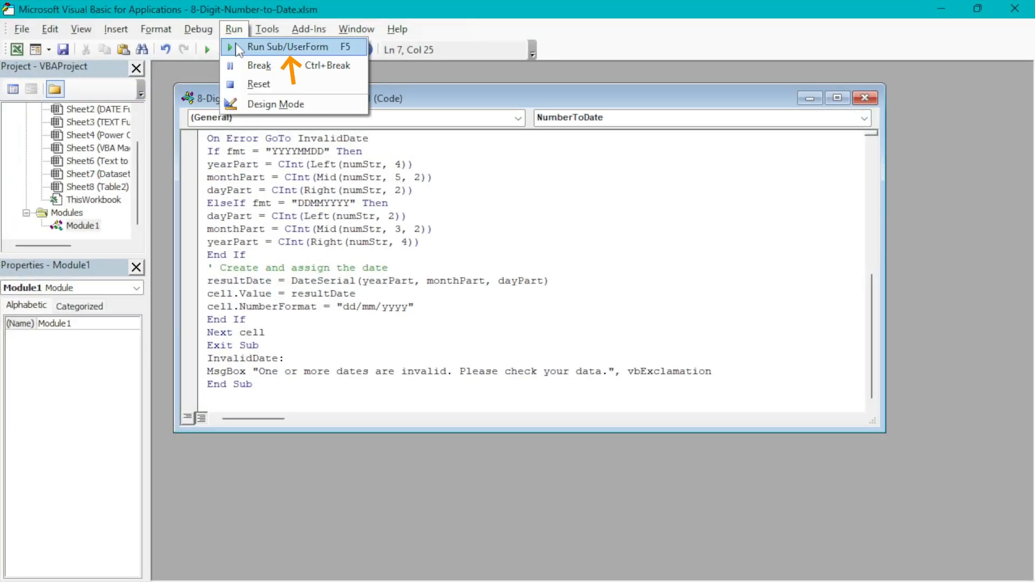
click(235, 46)
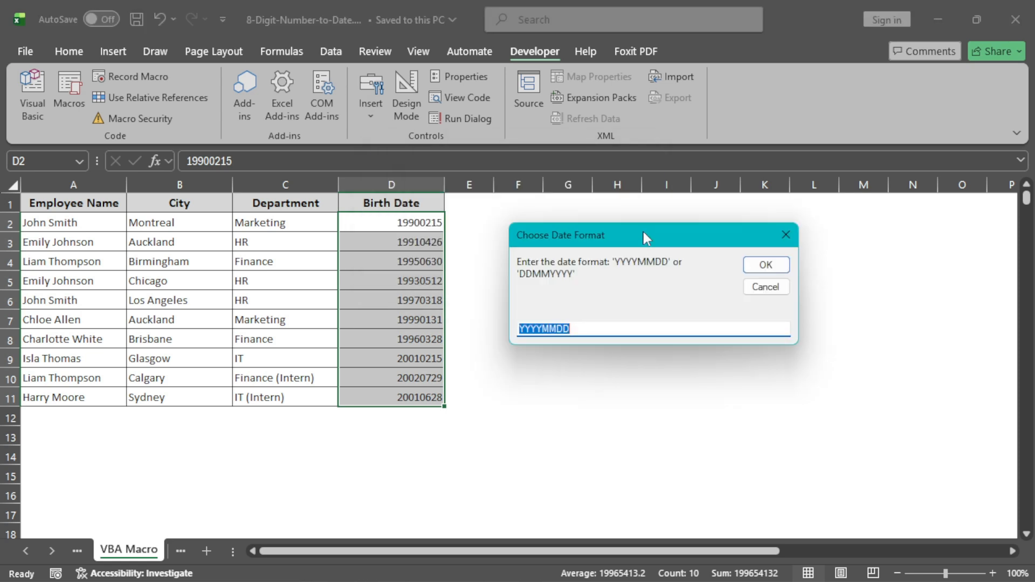
click(767, 266)
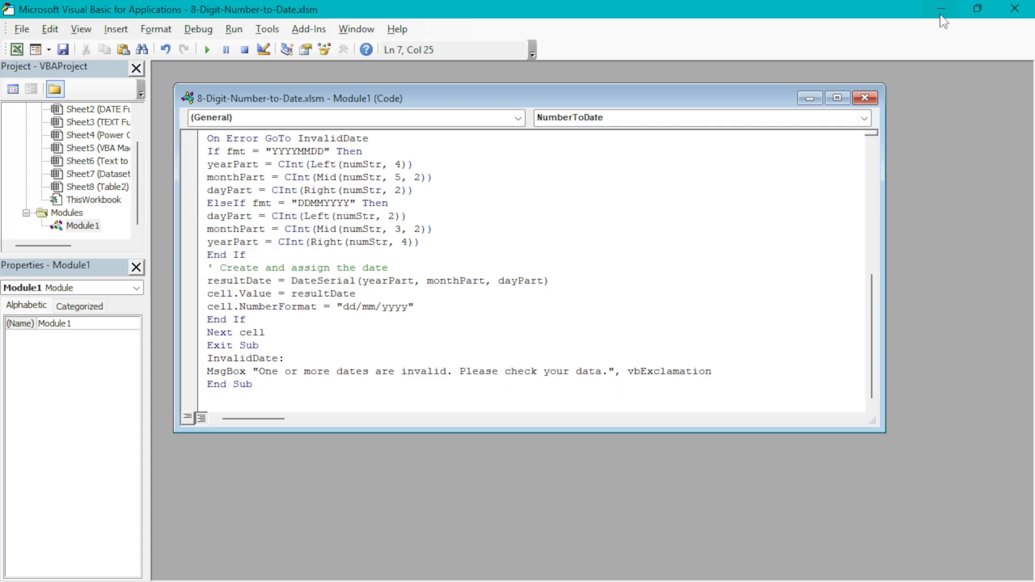
click(939, 19)
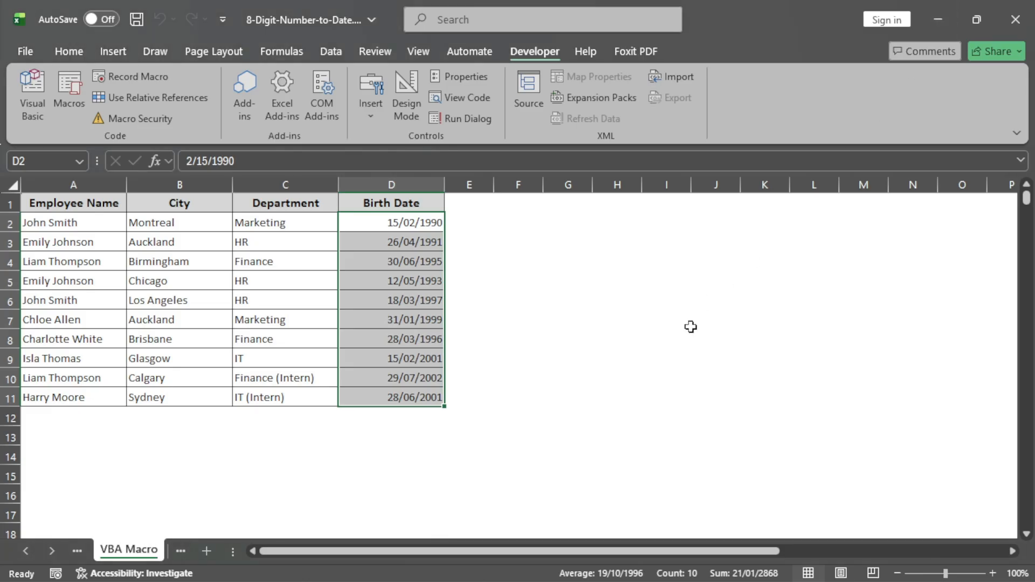